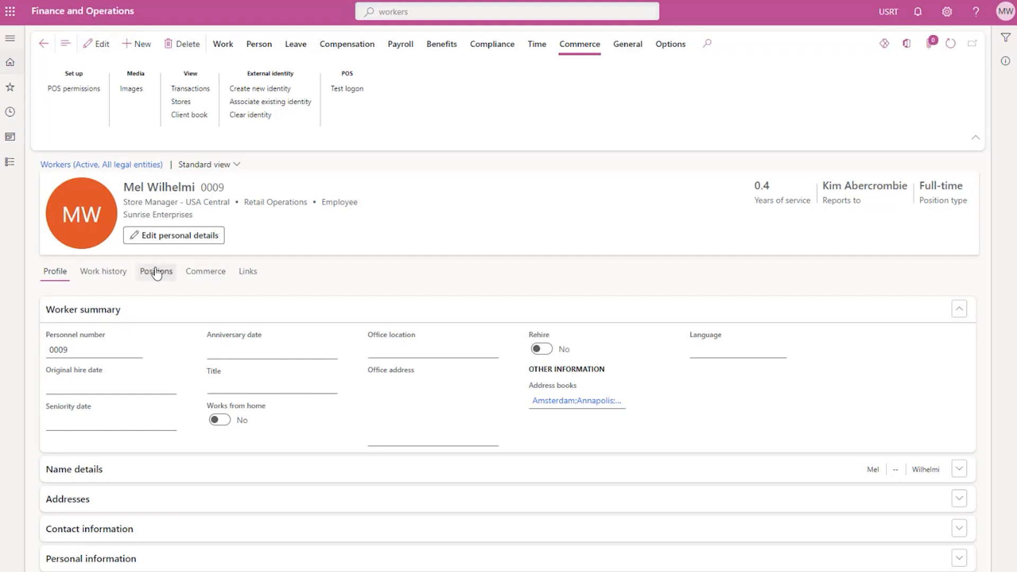
# Step: Show the worker's Commerce tab with Cashier employment type, POS authentication and external identity
pyautogui.click(206, 272)
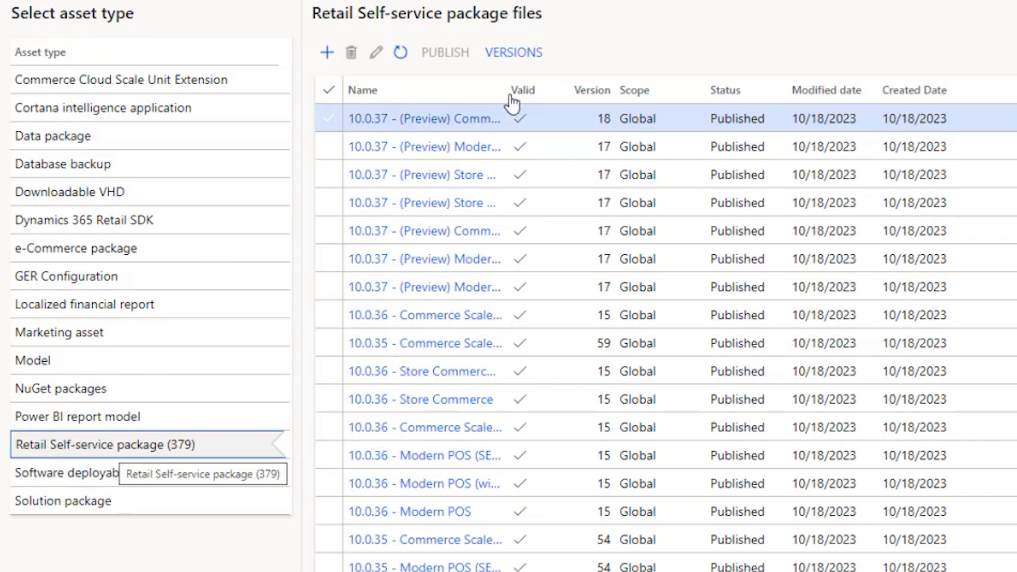
# Step: Widen the Name column in the Retail Self-service package files and scroll through the full package names
pyautogui.moveTo(504, 87); pyautogui.dragTo(627, 88)
pyautogui.moveTo(704, 117); pyautogui.dragTo(732, 123)
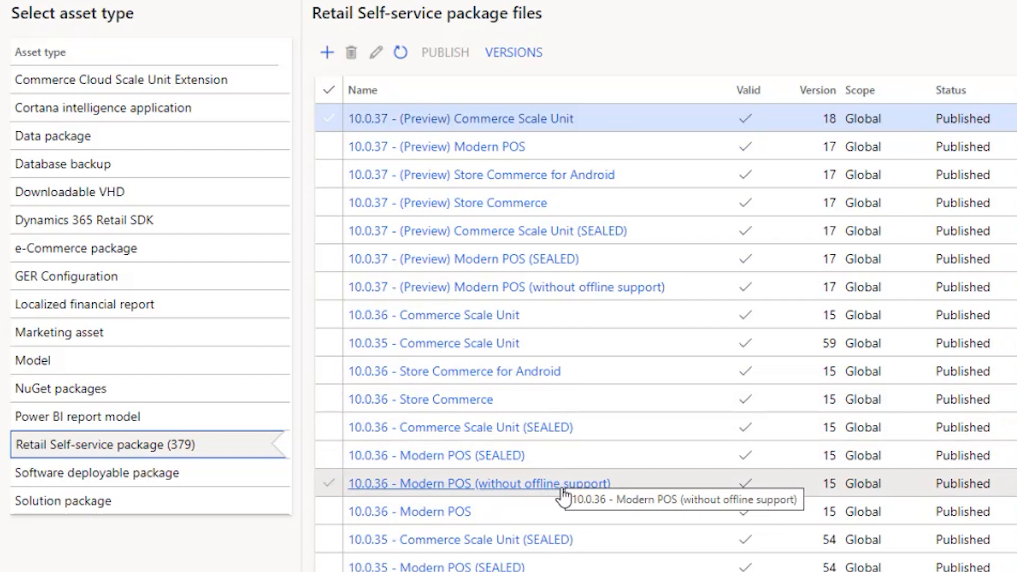
pyautogui.hscroll(5, 565, 501)
pyautogui.hscroll(-5, 568, 502)
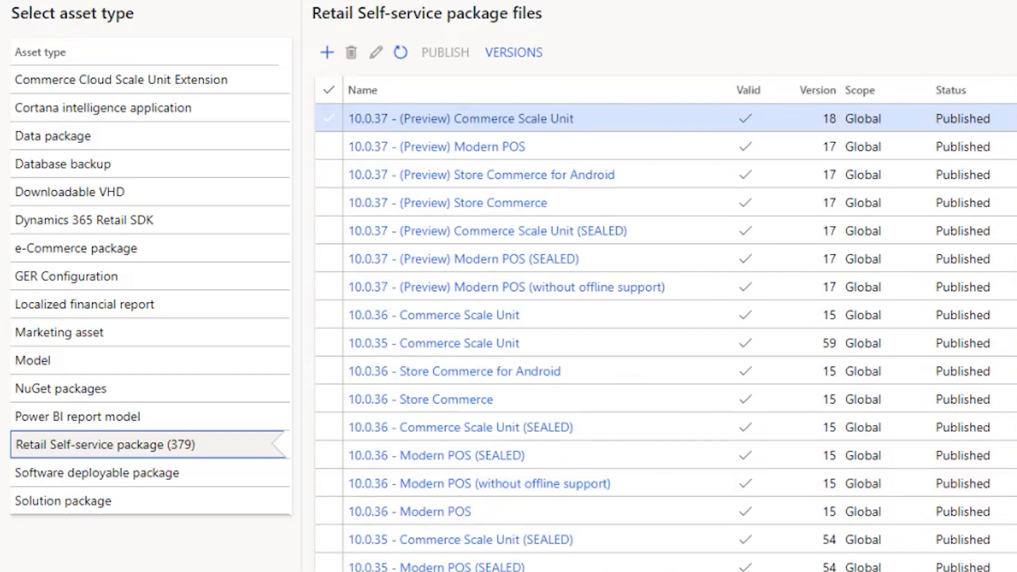
pyautogui.scroll(-10, 666, 301)
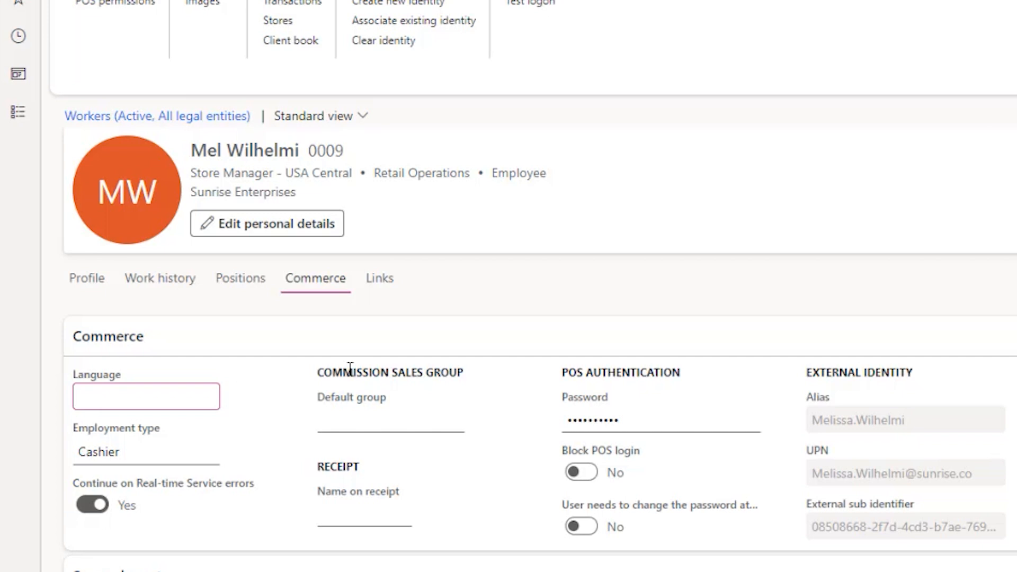
# Step: Switch to the File Explorer window for C:\Store Commerce app containing StoreCommerce.Installer.exe
pyautogui.hotkey('alt', 'Tab')
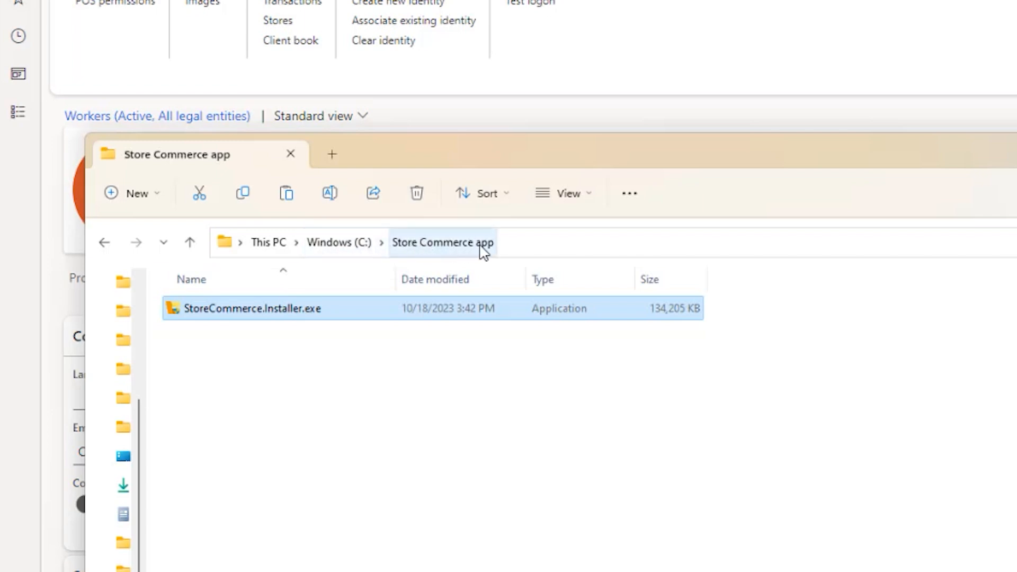
# Step: Launch Windows PowerShell as Administrator from the Start menu
pyautogui.moveTo(336, 322)
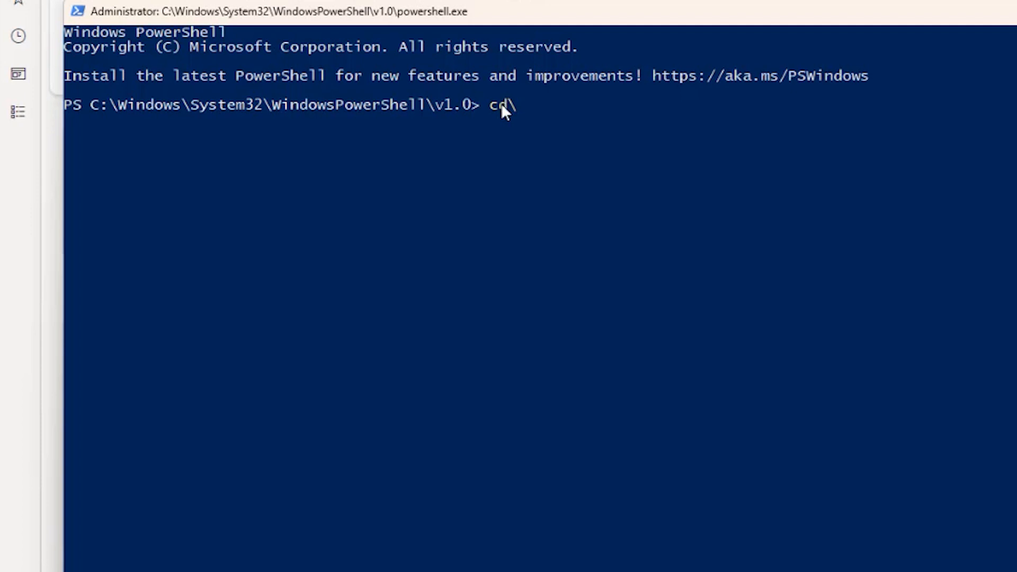
# Step: From C:\, install Microsoft.DotNet.DesktopRuntime.7 with winget, answering y to the source agreements
pyautogui.press('Return')
pyautogui.write('wing')
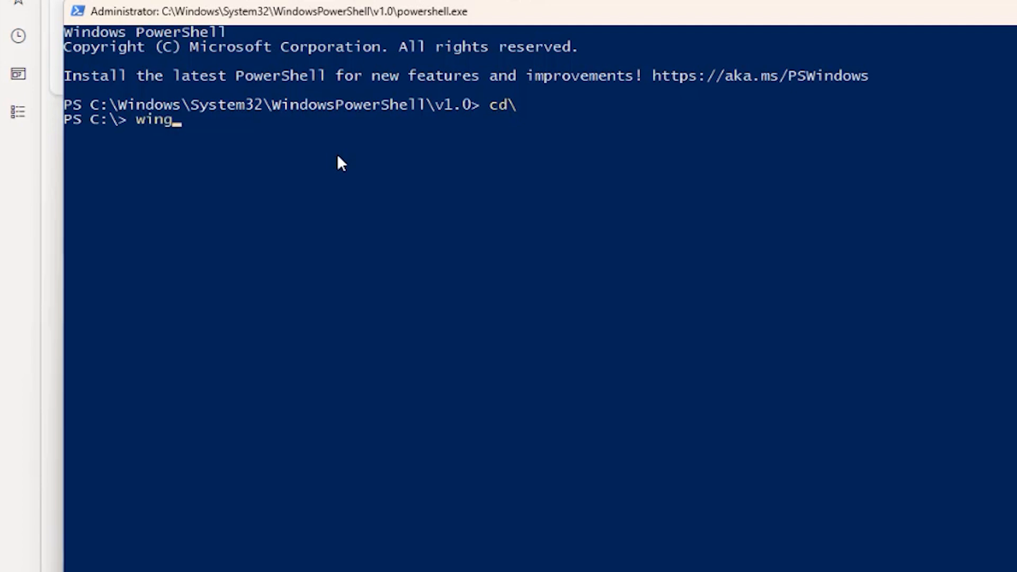
pyautogui.write('et instal')
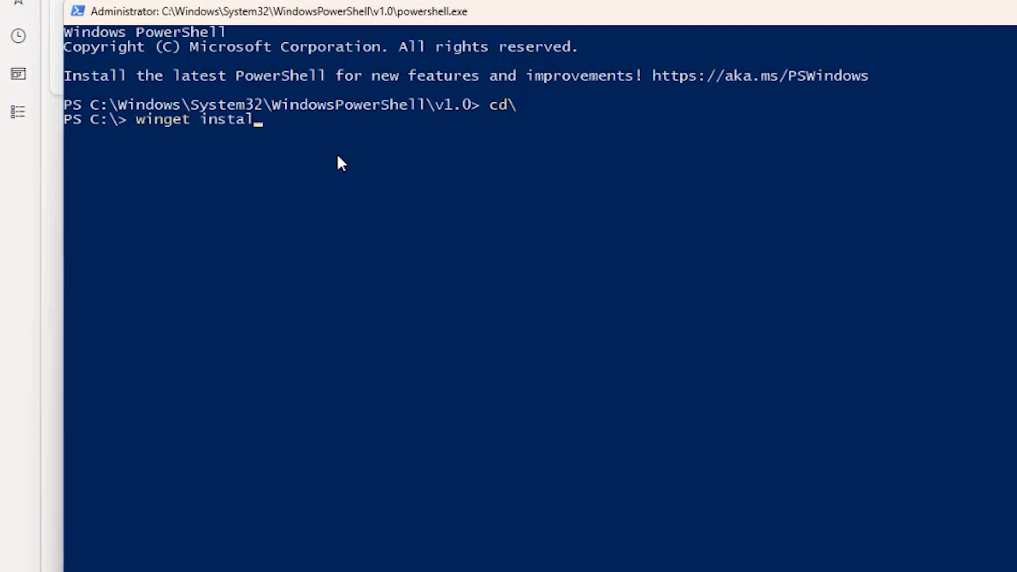
pyautogui.write('l Microso')
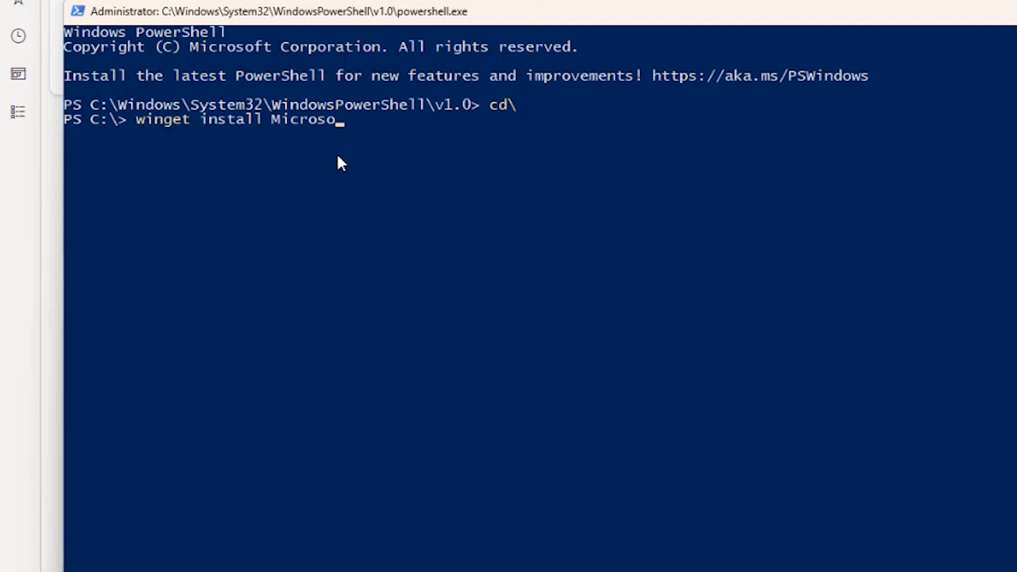
pyautogui.write('ft.DotNet')
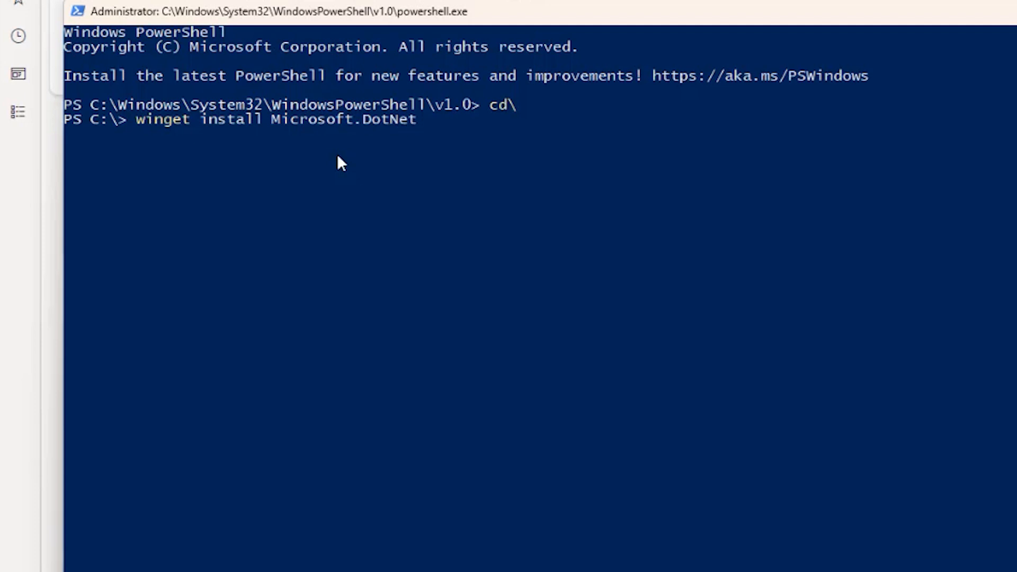
pyautogui.write('.DesktopR')
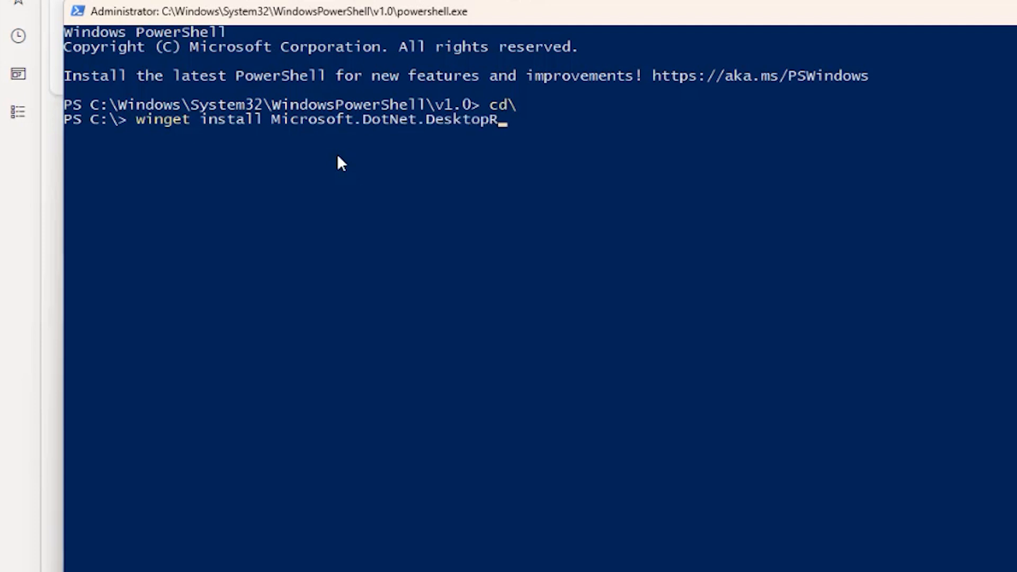
pyautogui.write('untime.7')
pyautogui.press('Return')
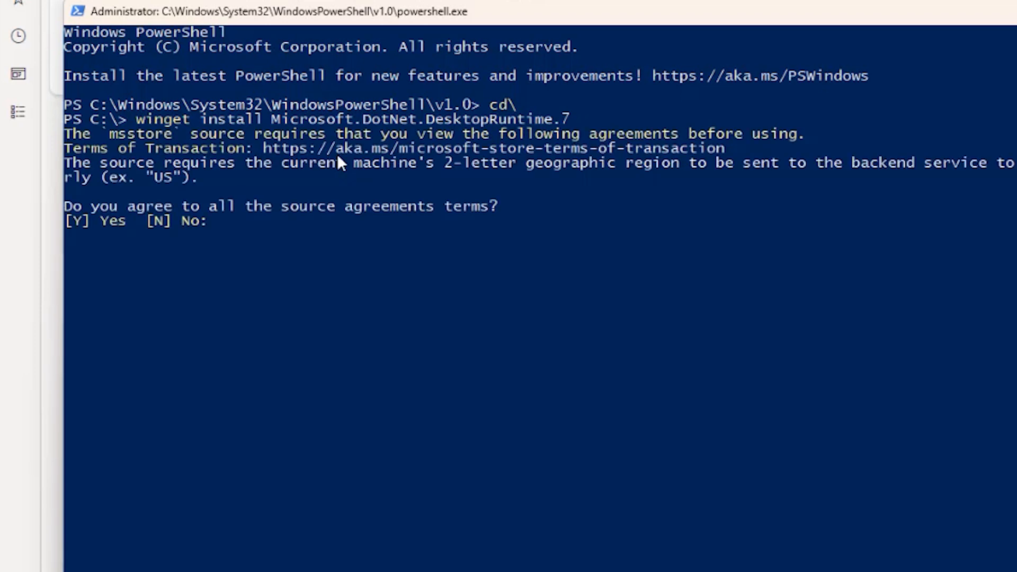
pyautogui.write('y')
pyautogui.press('Return')
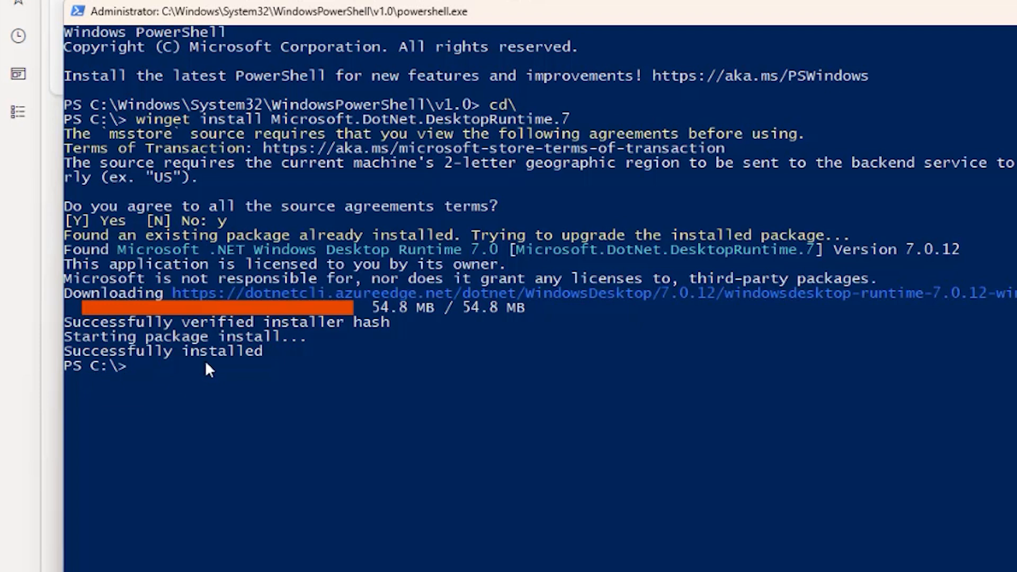
pyautogui.write('winget install Mic')
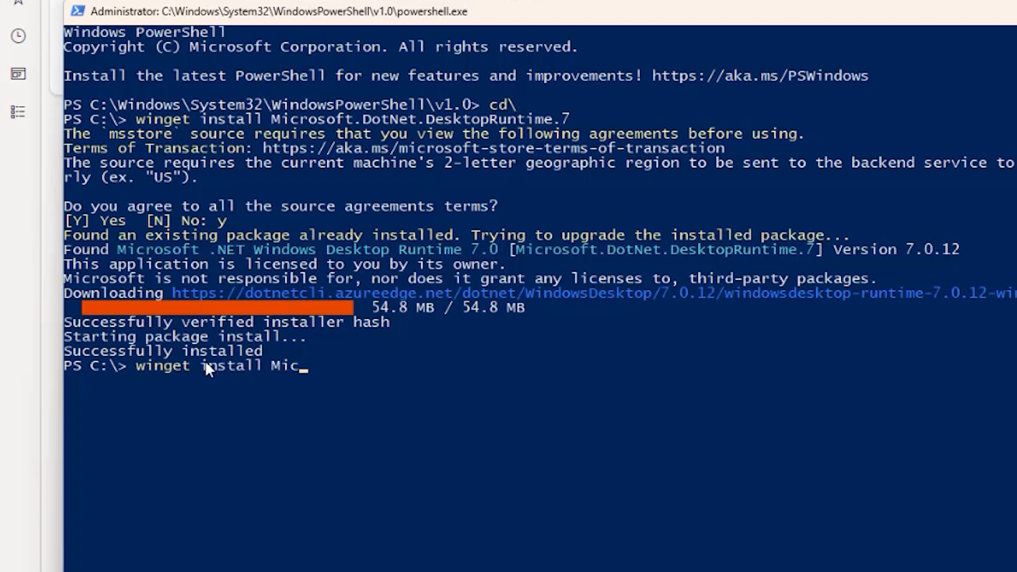
pyautogui.write('rosoft.DotNe')
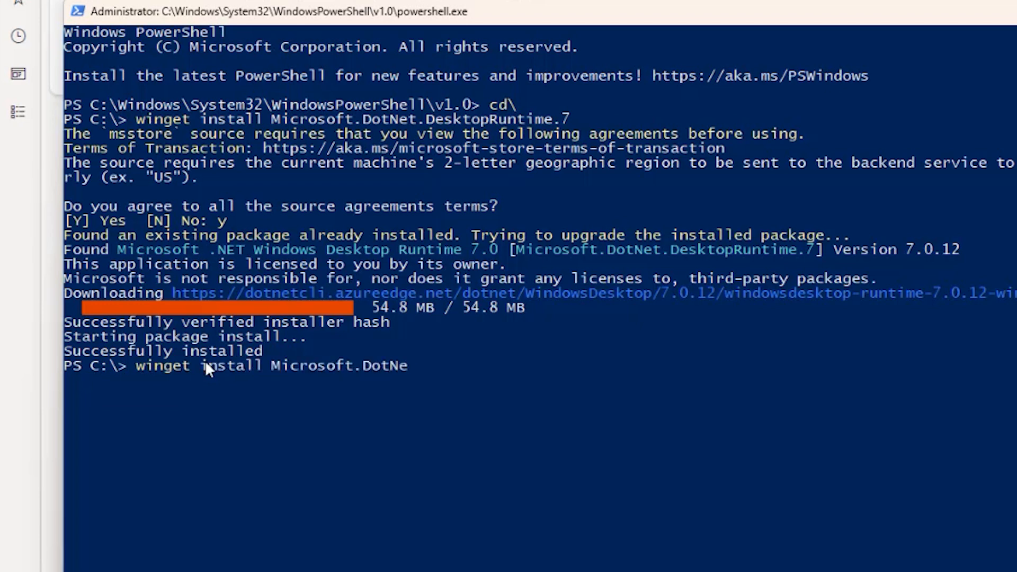
pyautogui.write('t.AspNetCore.')
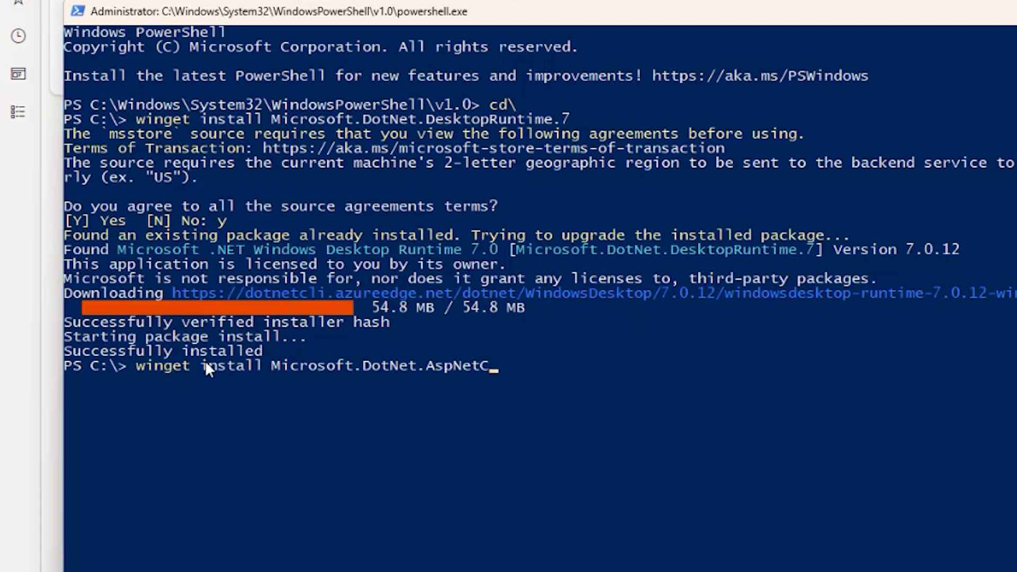
pyautogui.write('7')
# Step: Install ASP.NET Core Runtime 7.0 (7.0.12) via winget and return to the Store Commerce app folder
pyautogui.press('Return')
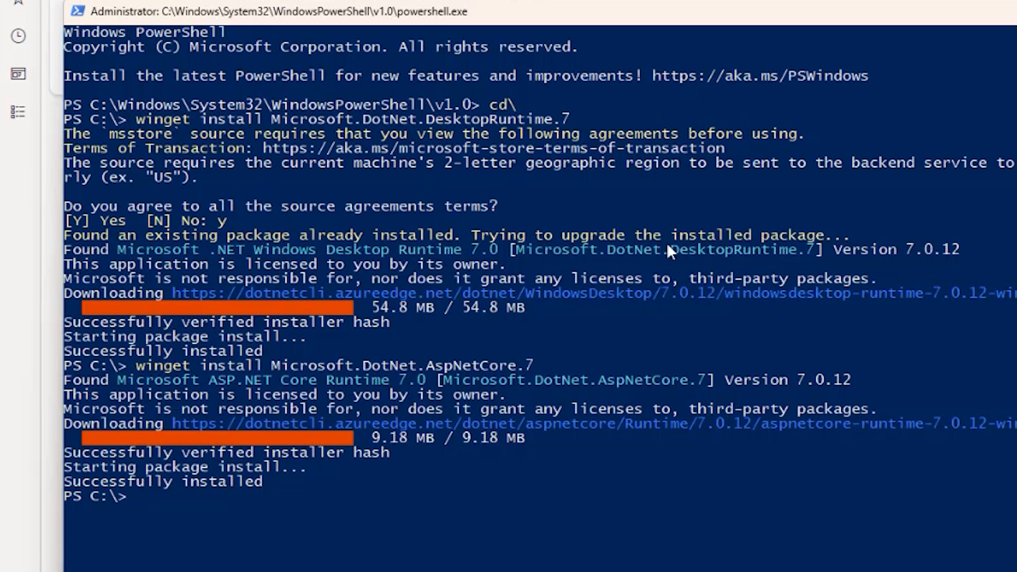
pyautogui.hotkey('alt', 'Tab')
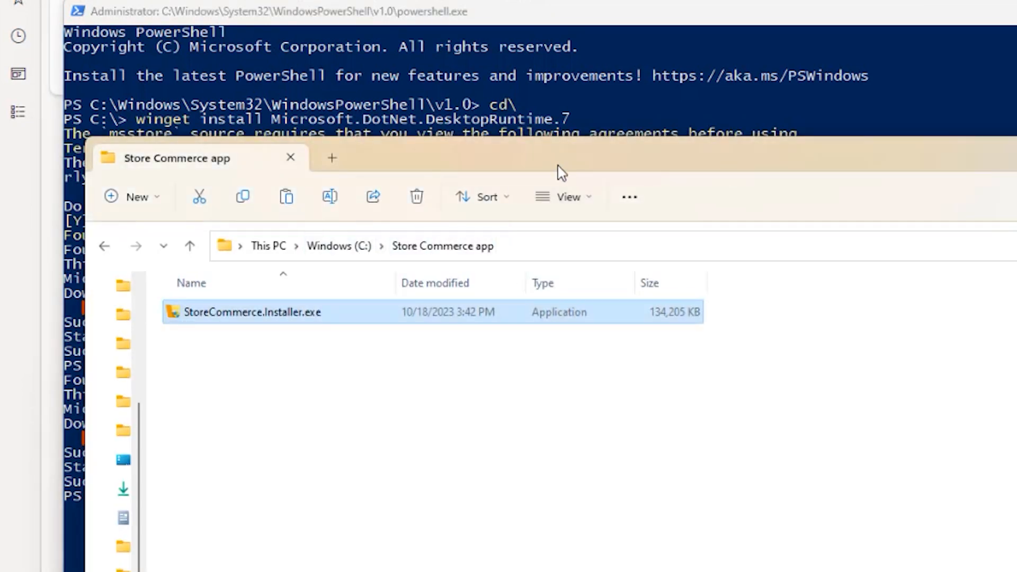
# Step: Move the Explorer window aside to uncover the PowerShell output and return to the prompt
pyautogui.moveTo(555, 173); pyautogui.dragTo(582, 374)
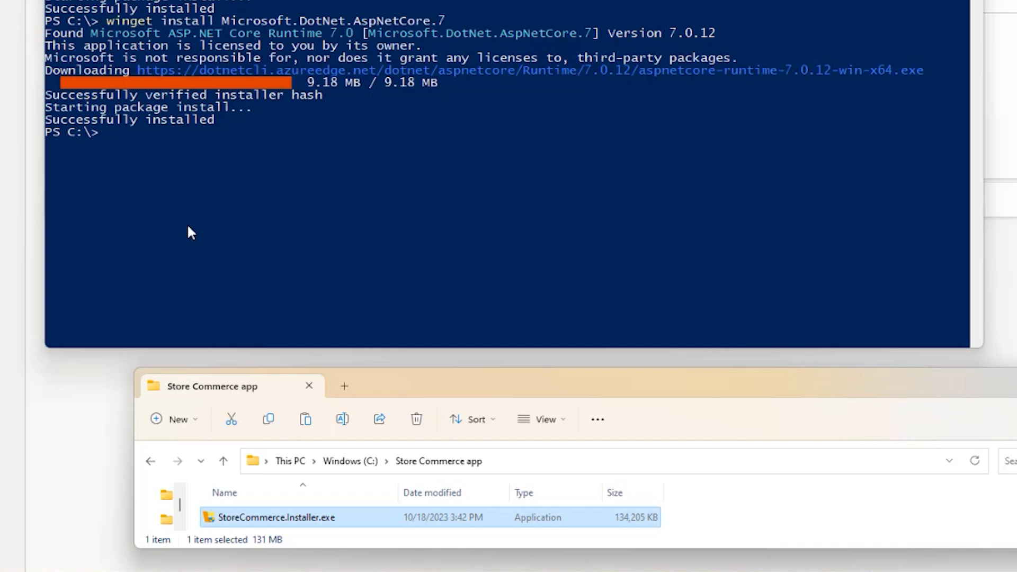
pyautogui.click(106, 136)
pyautogui.write('cd')
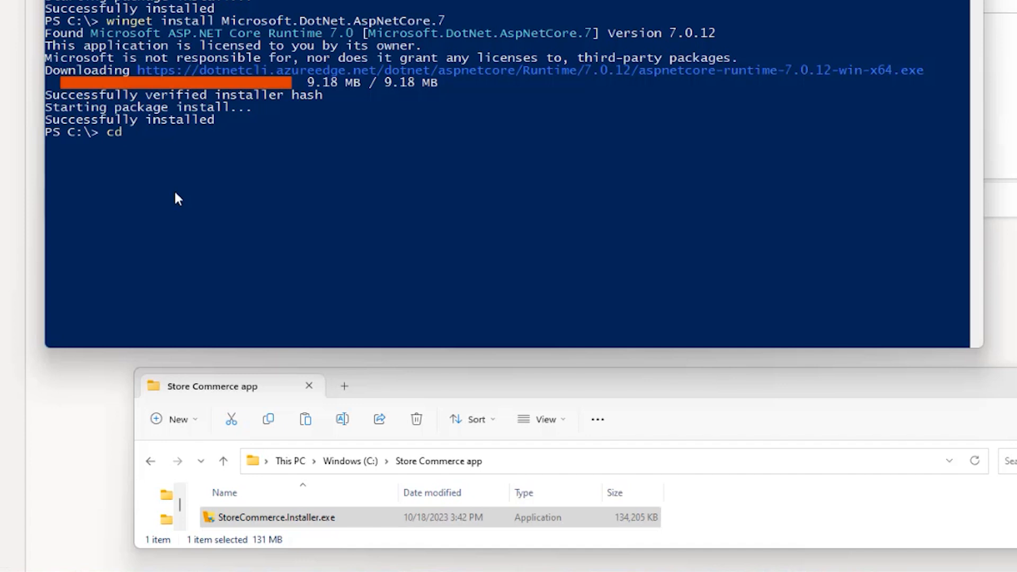
# Step: Change into "Store Commerce app" and enter the installer command with install --skipschannelcheck
pyautogui.write('"Store Commerce app')
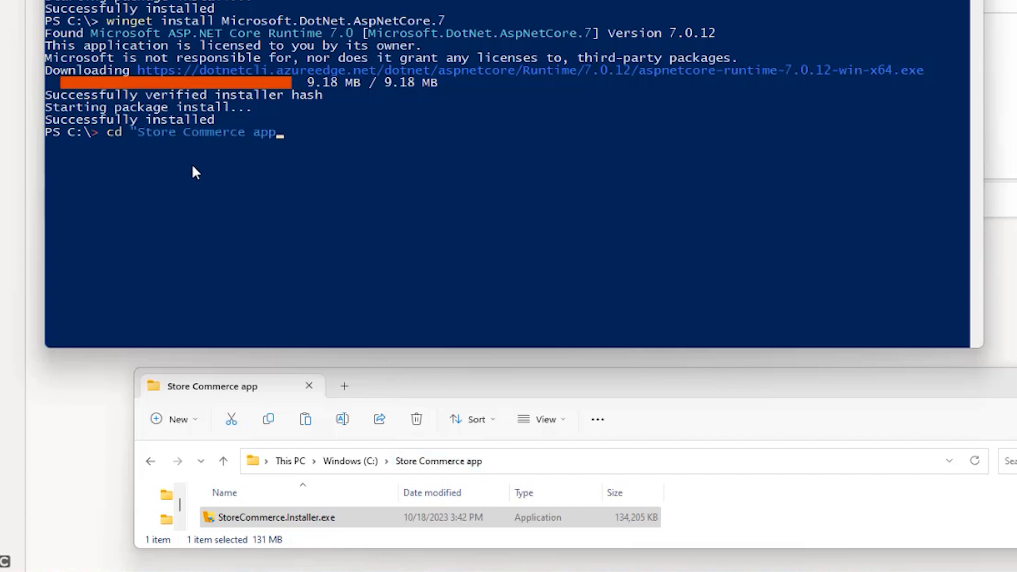
pyautogui.write('"')
pyautogui.press('Return')
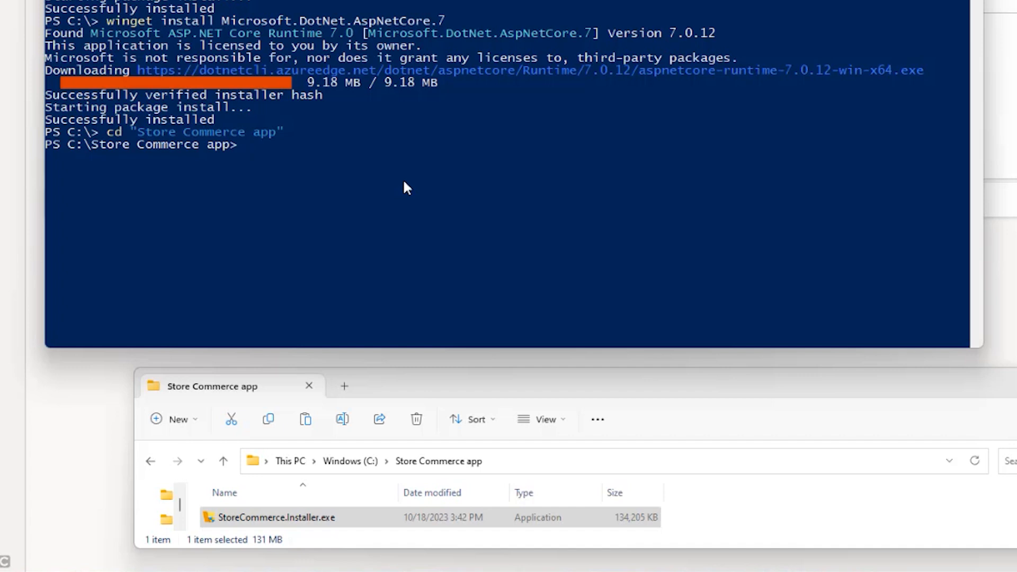
pyautogui.write('.\\StoreCommerceI')
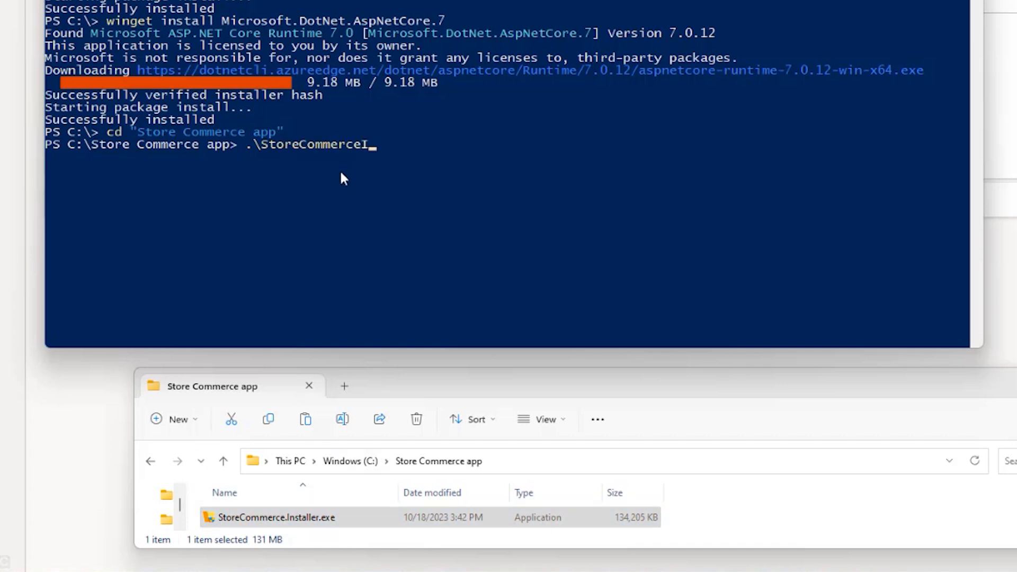
pyautogui.write('.Installer.exe ')
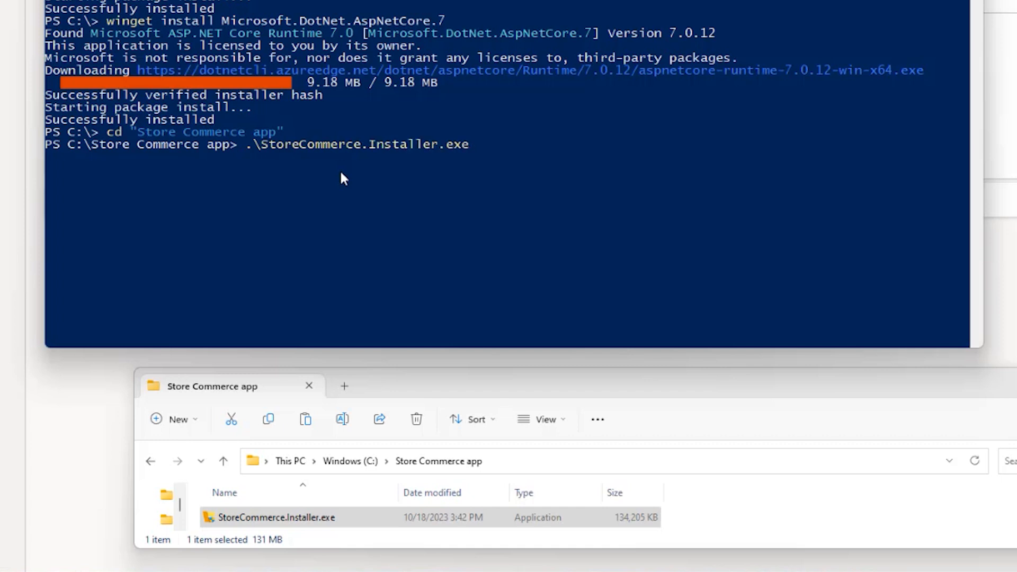
pyautogui.write('install --skips')
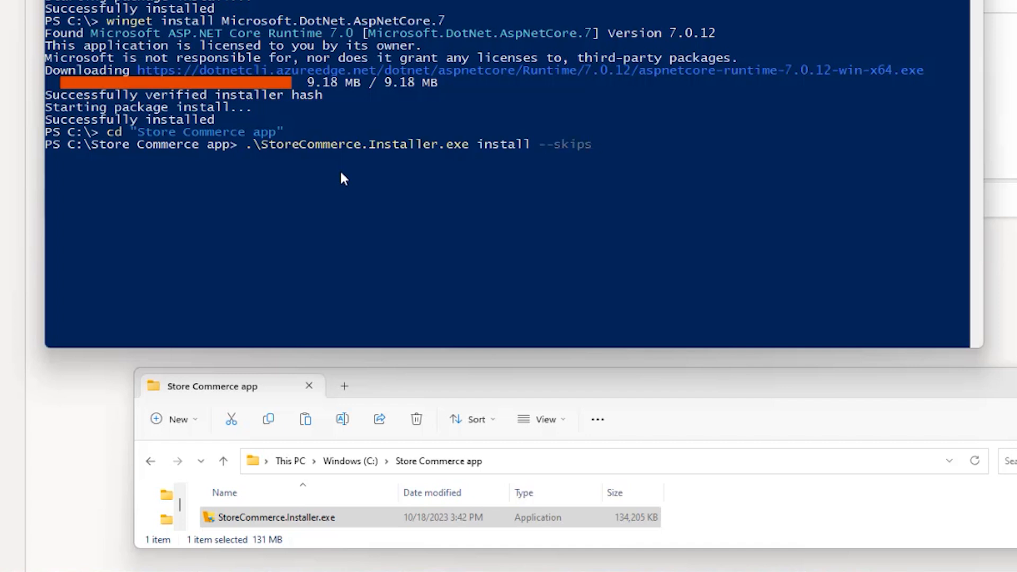
pyautogui.write('channelcheck')
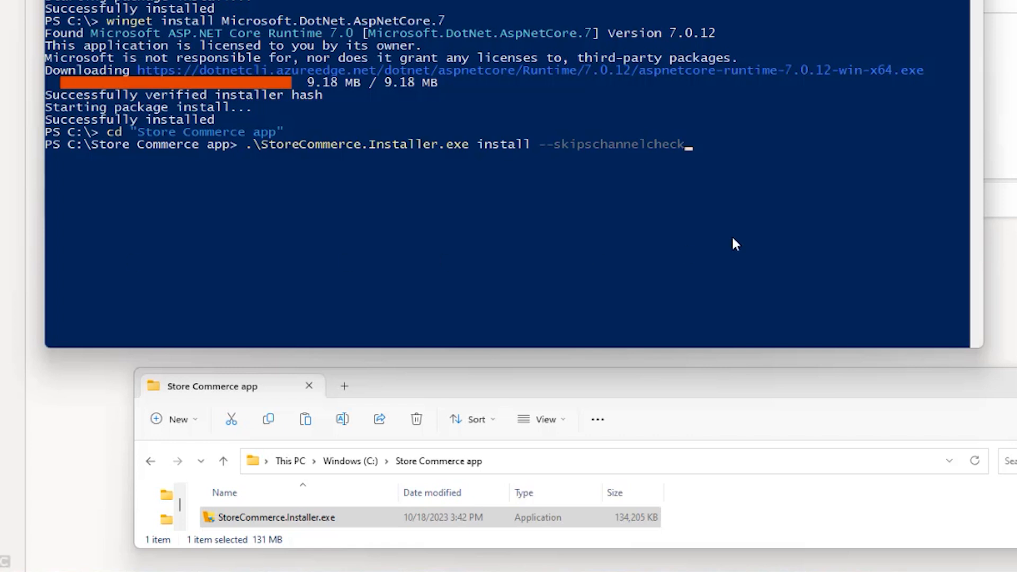
# Step: Run the Store Commerce installer, review its 23-step log, and close the PowerShell console
pyautogui.press('Return')
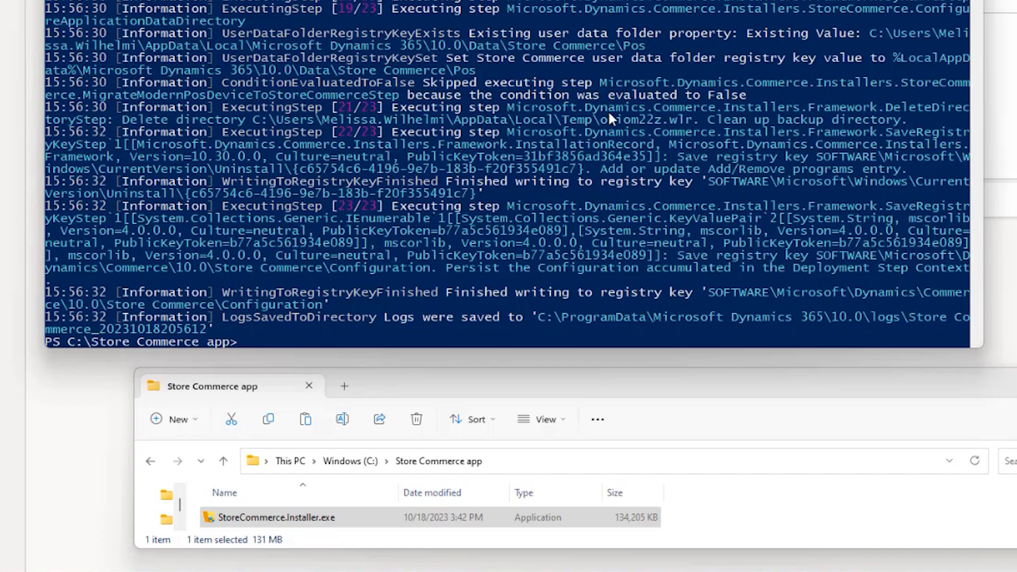
pyautogui.scroll(4, 479, 209)
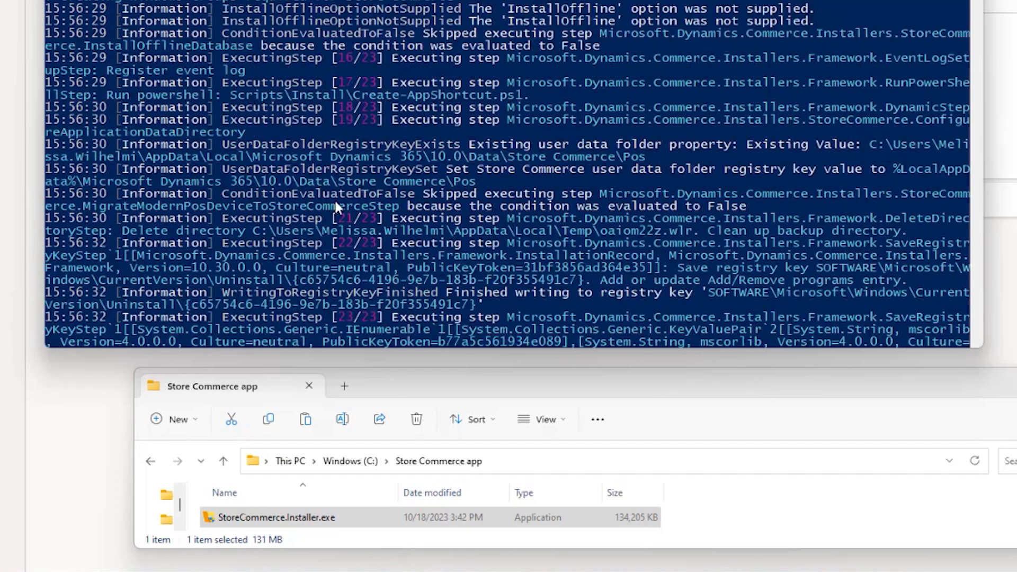
pyautogui.scroll(4, 323, 191)
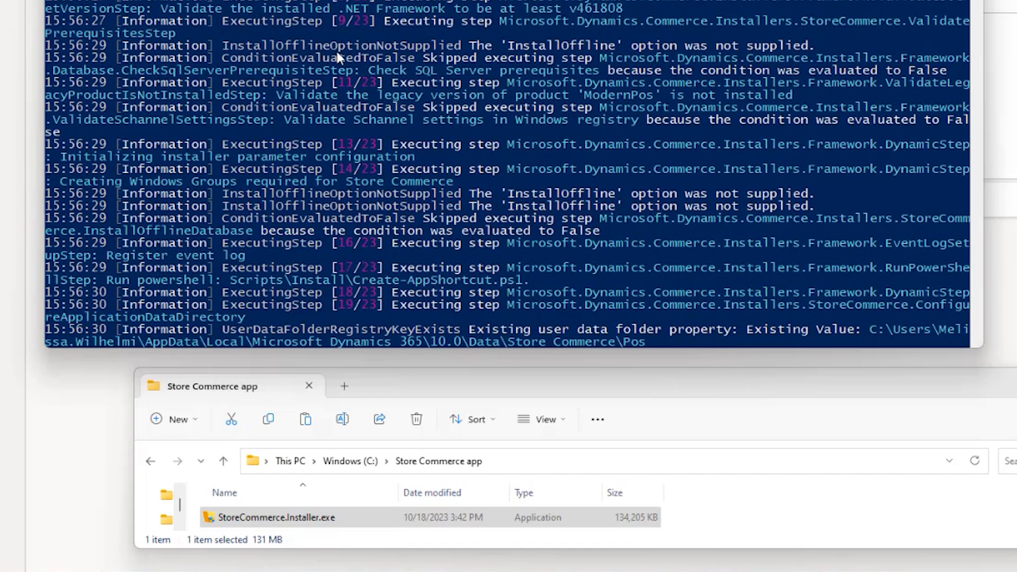
pyautogui.scroll(5, 337, 55)
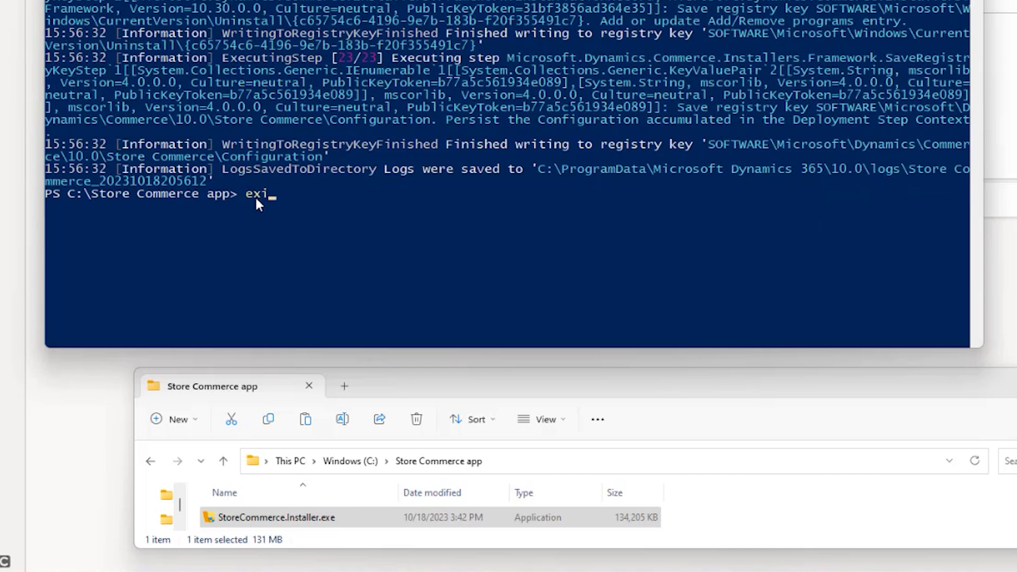
pyautogui.press('Return')
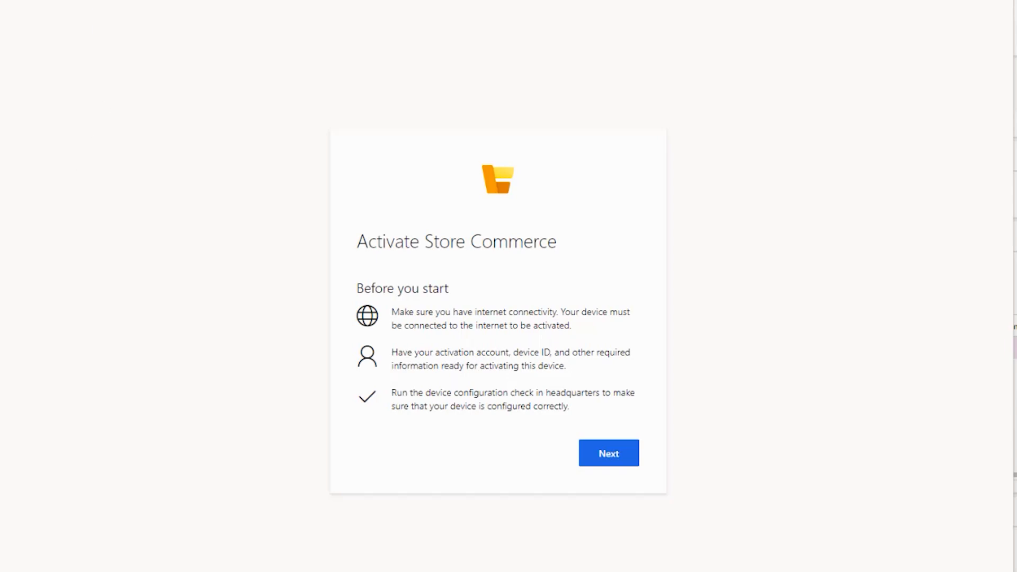
# Step: Advance past the activation checklist and inspect the prefilled Server URL field
pyautogui.click(600, 457)
pyautogui.moveTo(438, 353); pyautogui.dragTo(310, 358)
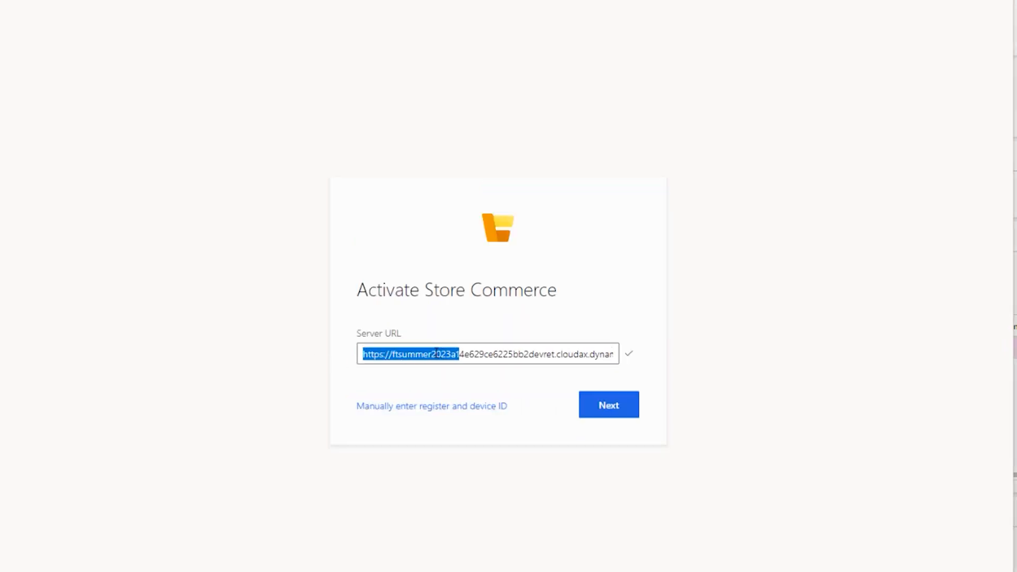
pyautogui.click(438, 354)
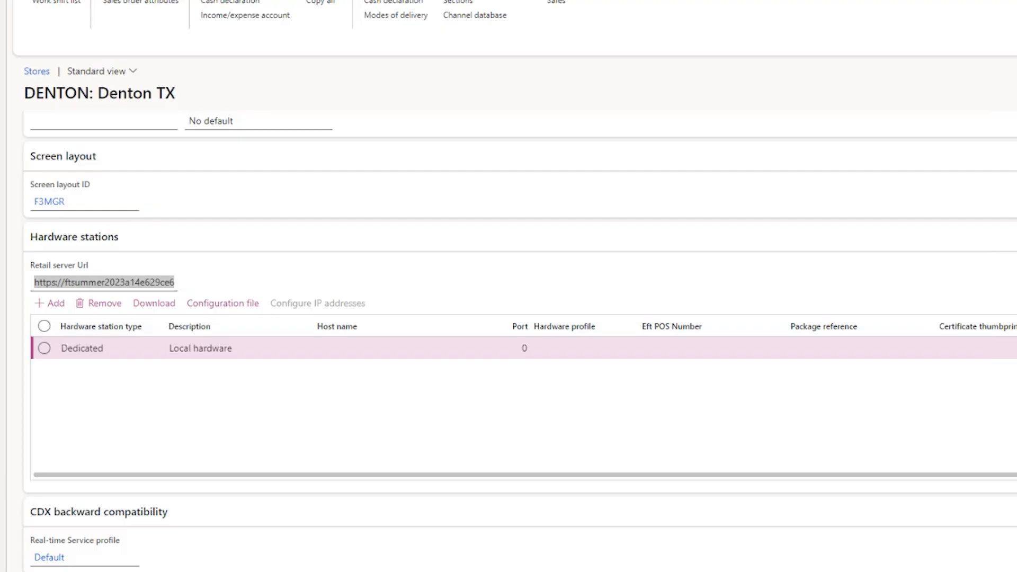
# Step: On the DENTON: Denton TX store page, read the full Retail server Url under Hardware stations
pyautogui.hotkey('alt', 'Tab')
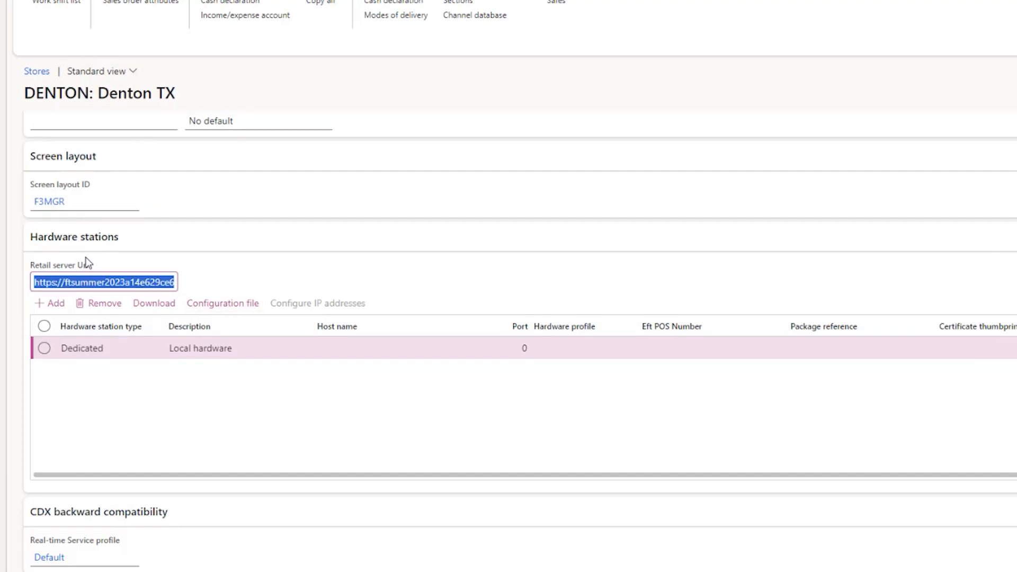
pyautogui.scroll(1, 95, 139)
pyautogui.scroll(4, 96, 140)
pyautogui.scroll(-7, 121, 216)
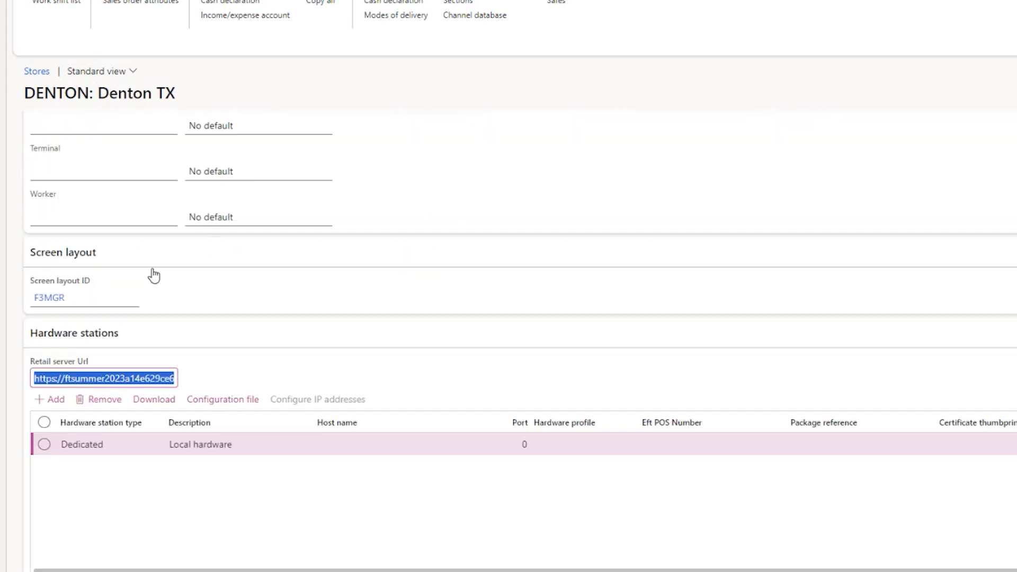
pyautogui.scroll(2, 66, 157)
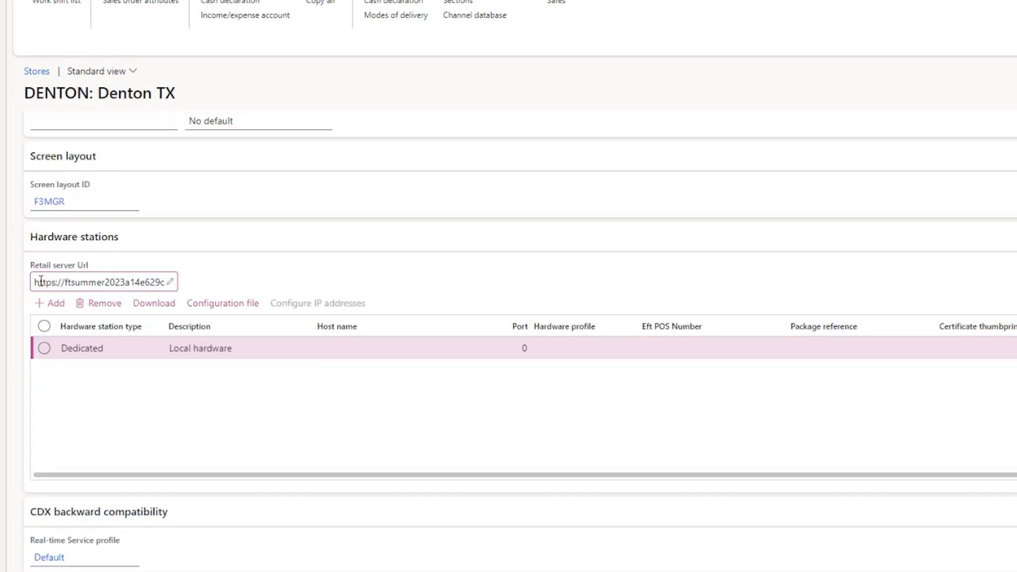
pyautogui.moveTo(35, 281); pyautogui.dragTo(206, 286)
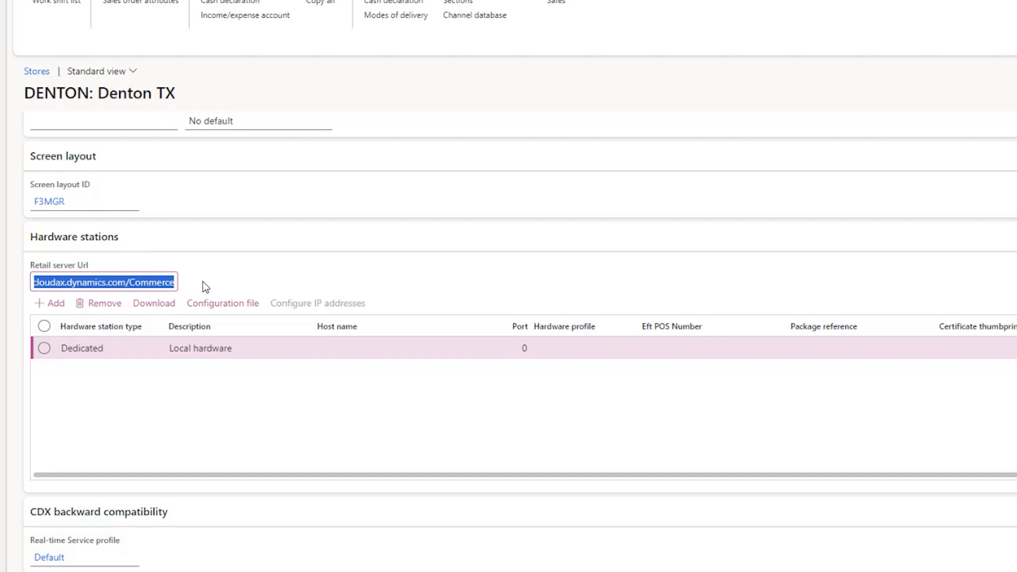
pyautogui.click(476, 291)
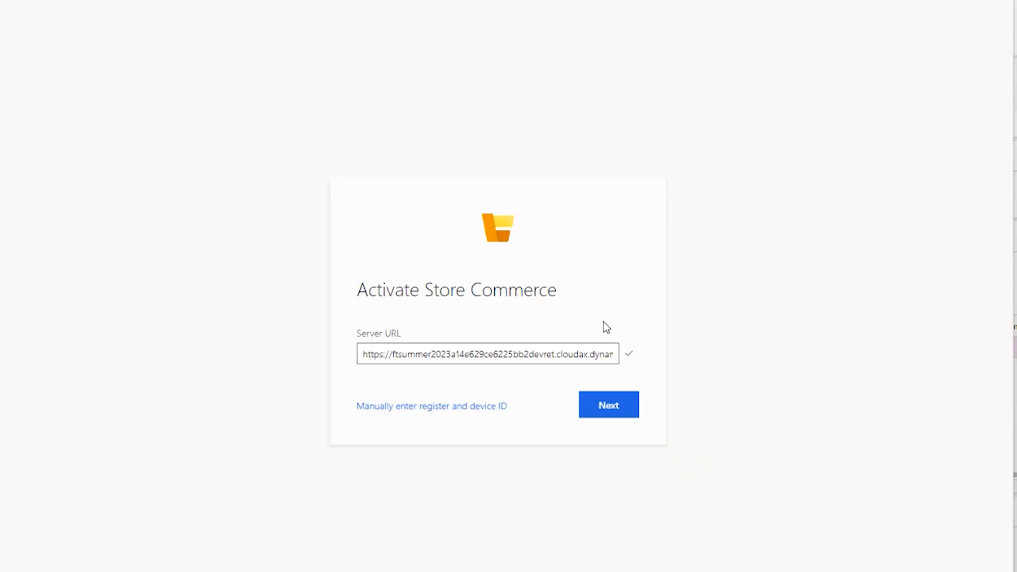
# Step: Submit the DENTON Retail server URL on the Server URL page to continue activation
pyautogui.click(609, 405)
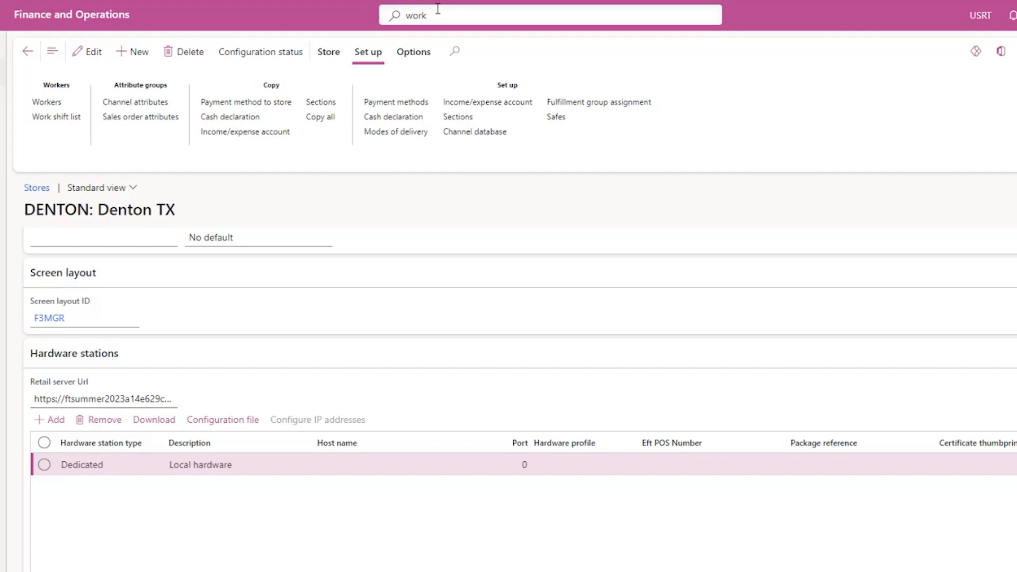
# Step: Find the store manager on the Workers page and show their Commerce details
pyautogui.write('rs')
pyautogui.click(454, 47)
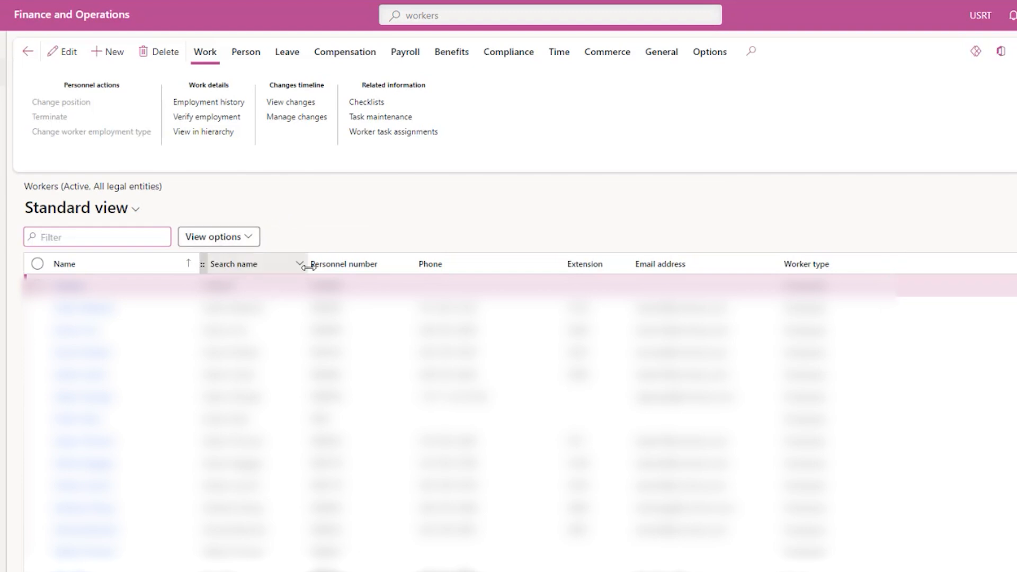
pyautogui.click(332, 269)
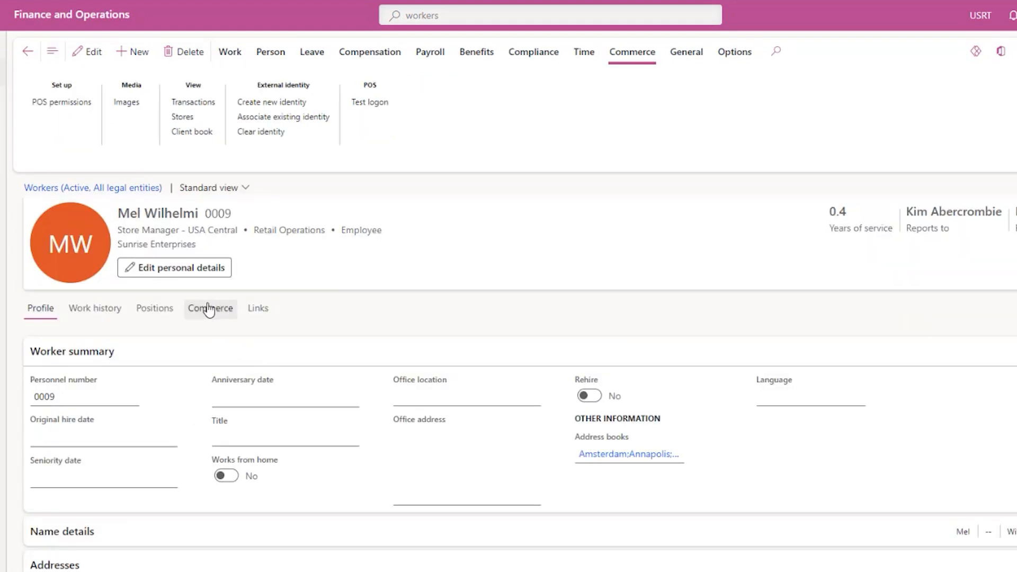
pyautogui.click(209, 310)
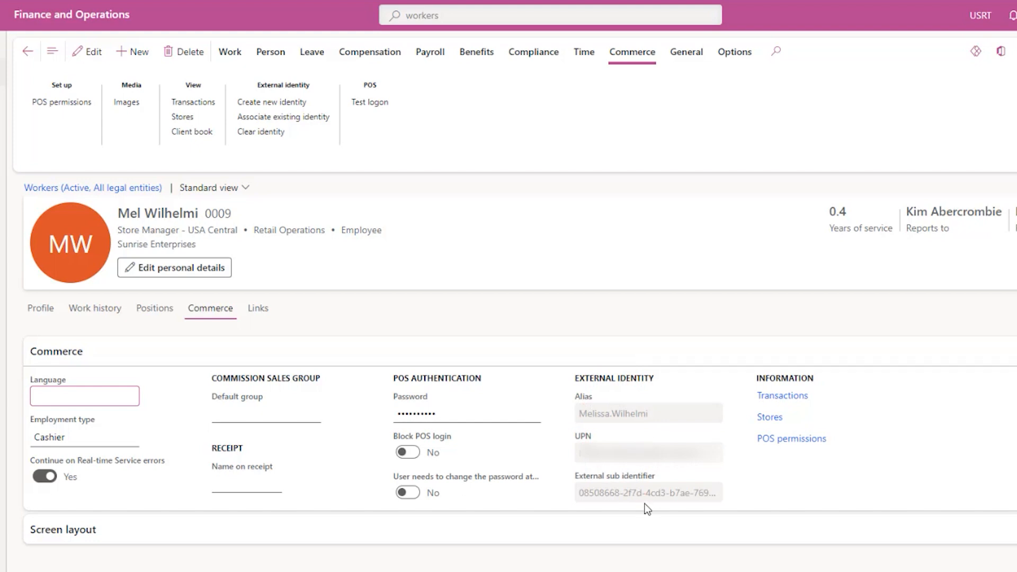
pyautogui.click(648, 471)
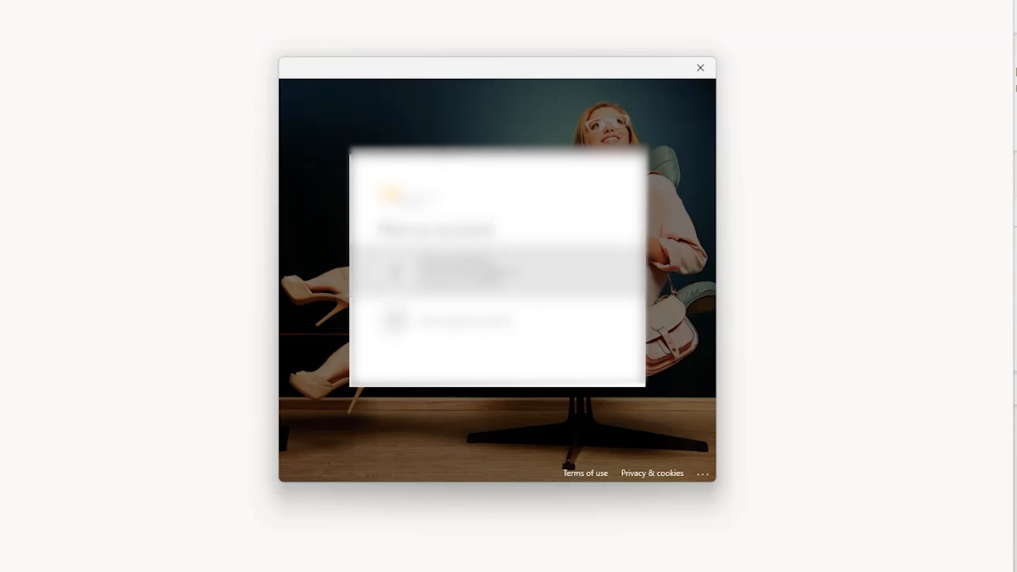
# Step: Sign in with the activation account and choose the Denton TX store
pyautogui.click(493, 277)
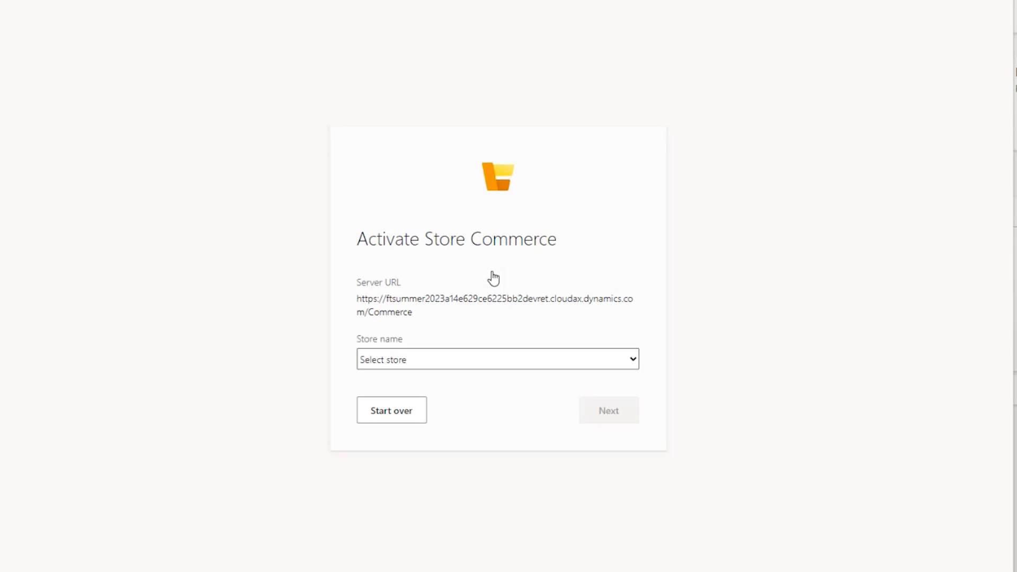
pyautogui.click(516, 359)
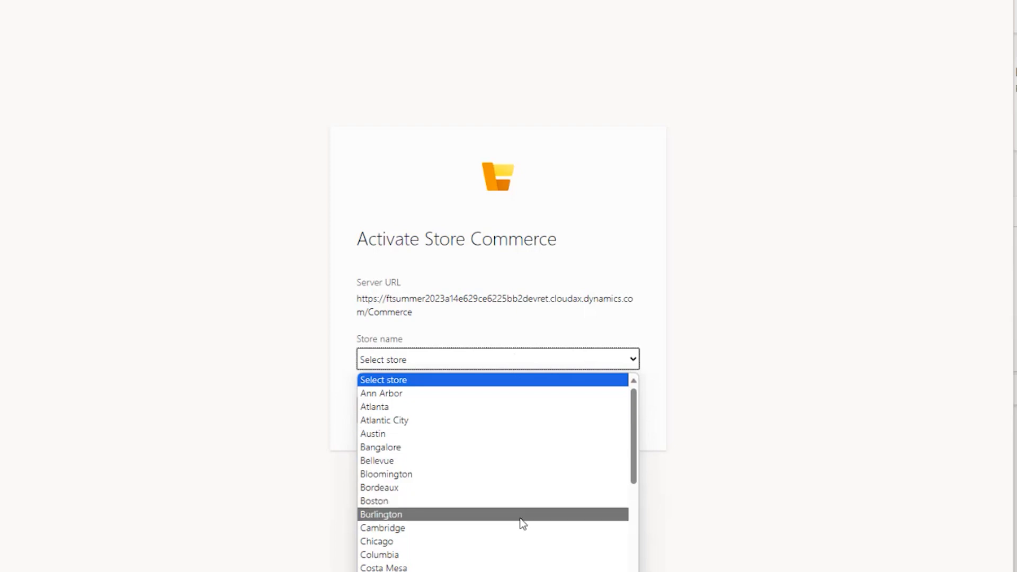
pyautogui.click(563, 569)
pyautogui.click(598, 408)
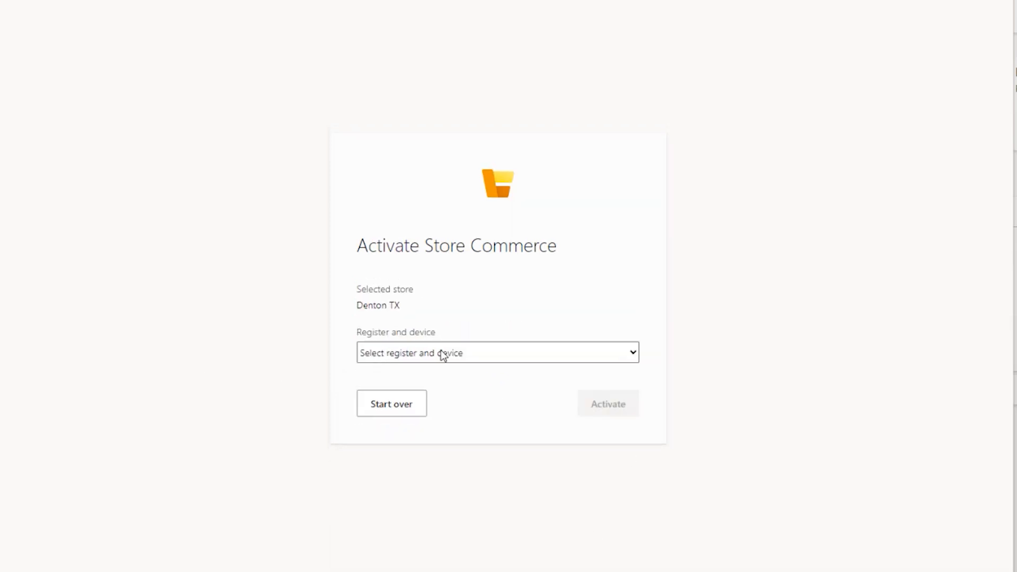
# Step: Select register and device DENTON1, activate it, and continue to the sign-in screen
pyautogui.click(443, 354)
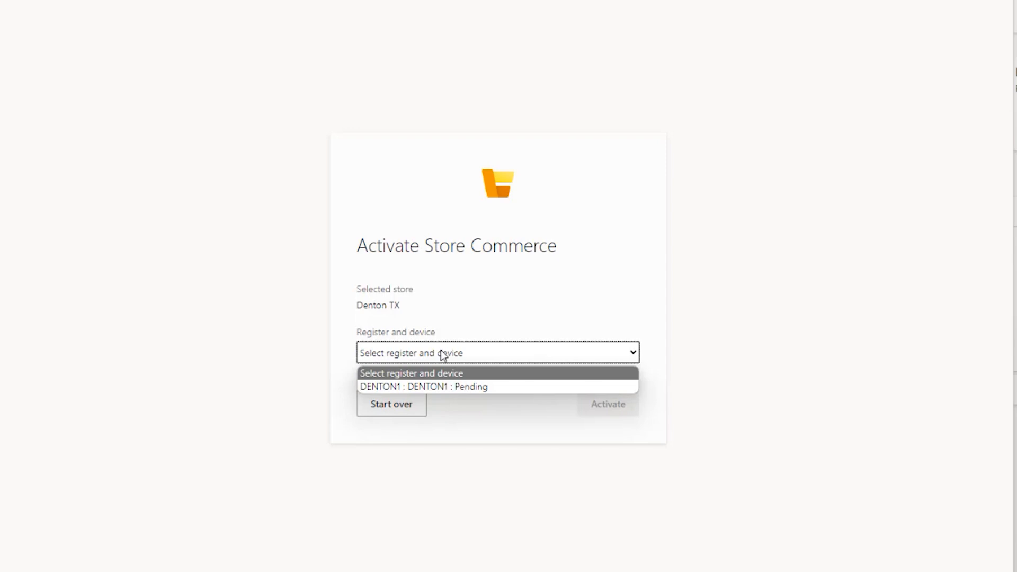
pyautogui.click(445, 387)
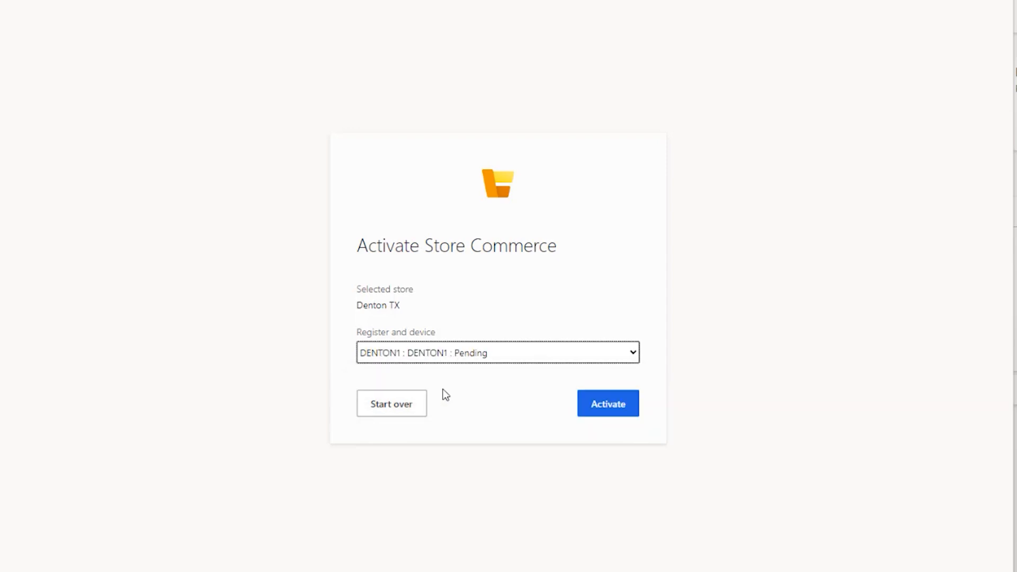
pyautogui.click(597, 411)
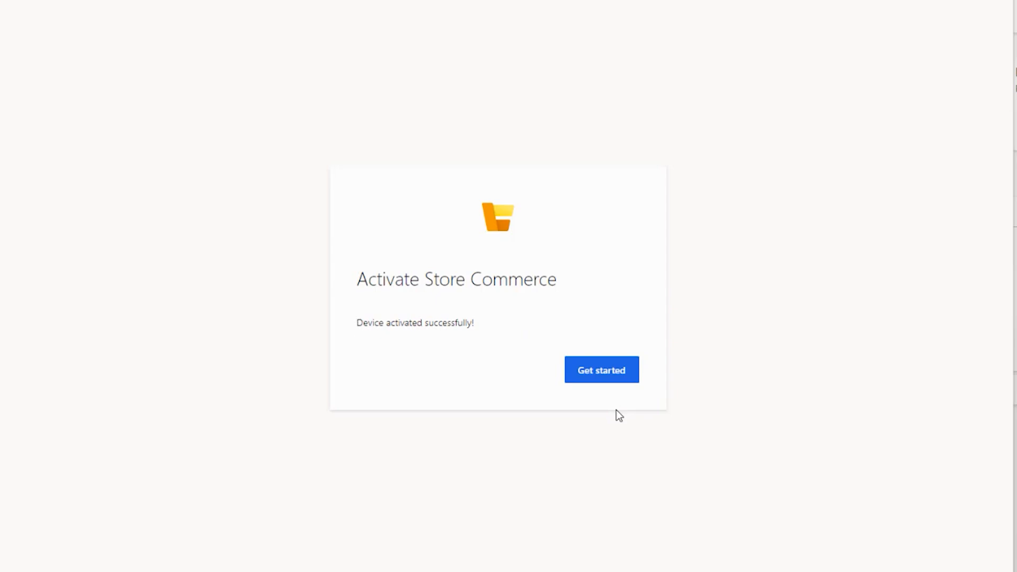
pyautogui.click(595, 378)
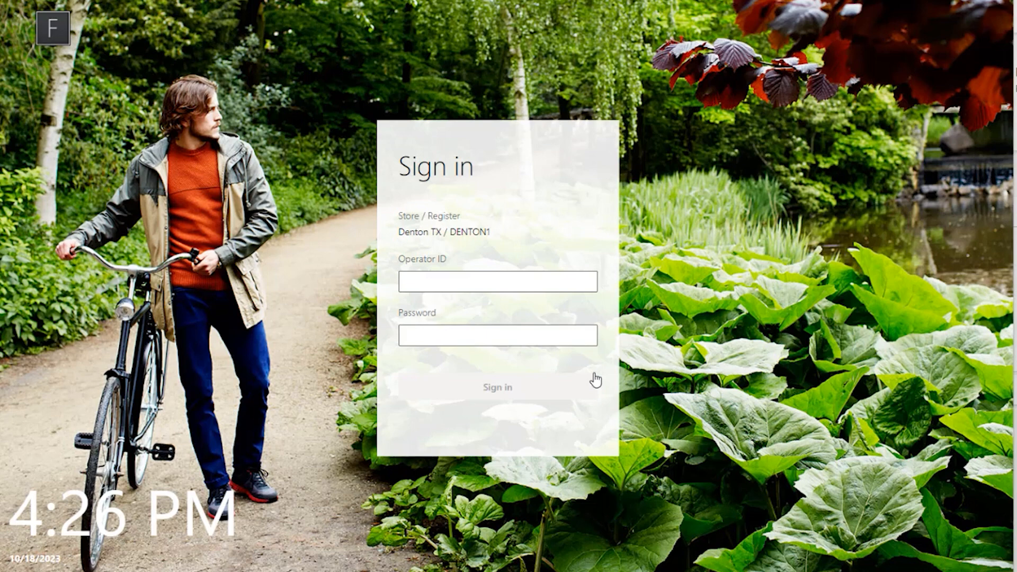
# Step: Sign in with the operator's ID and password, then choose to perform a non-drawer operation
pyautogui.click(412, 277)
pyautogui.write('0009')
pyautogui.press('Tab')
pyautogui.write('•••••••')
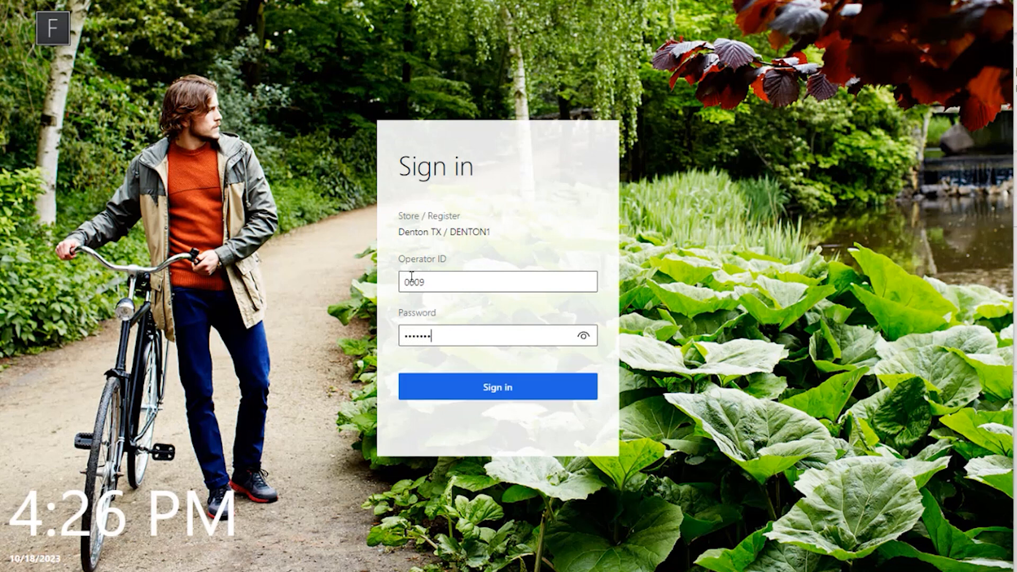
pyautogui.press('Return')
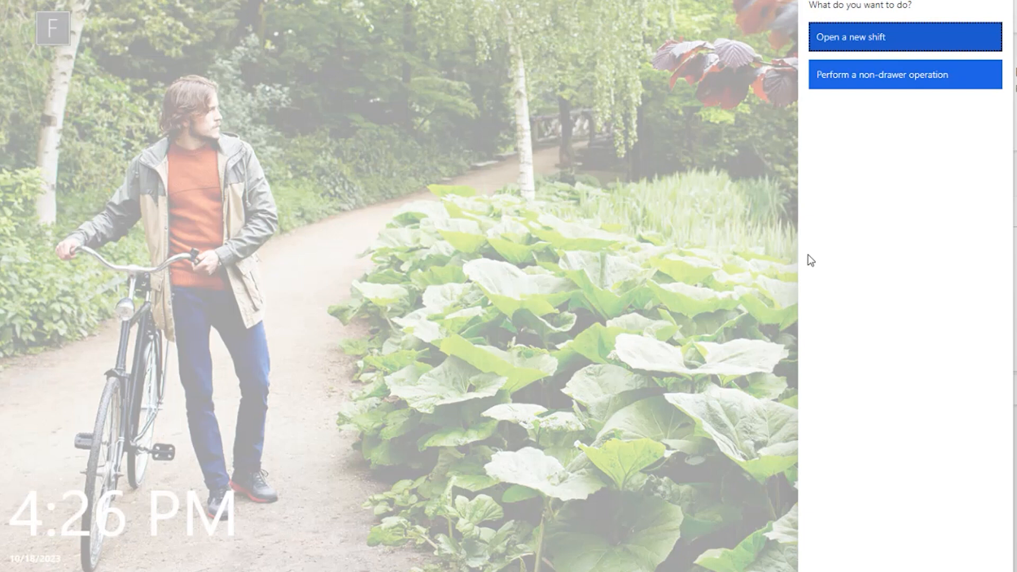
pyautogui.click(895, 79)
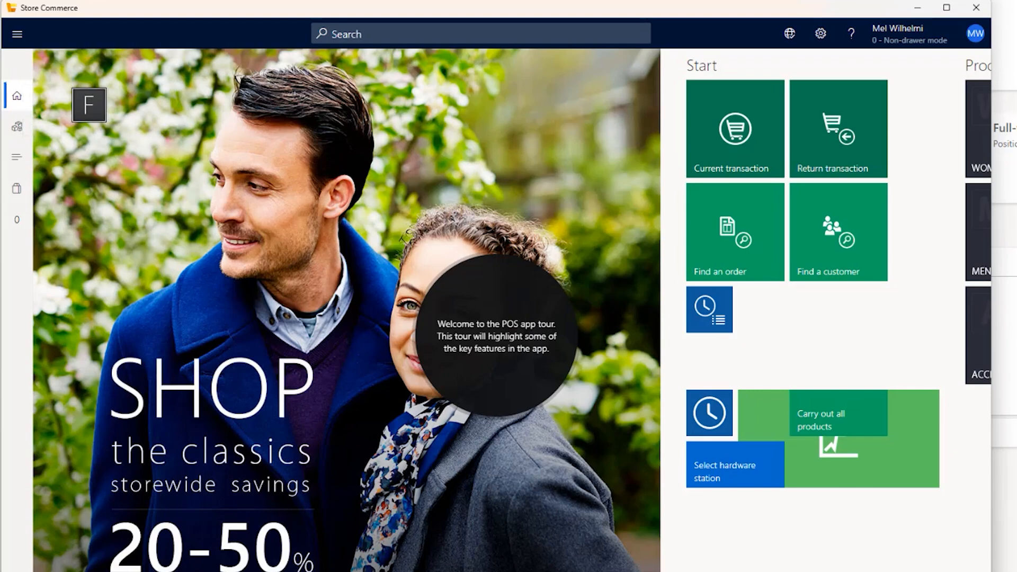
# Step: Turn on use of the hardware station in the hardware station settings
pyautogui.click(750, 468)
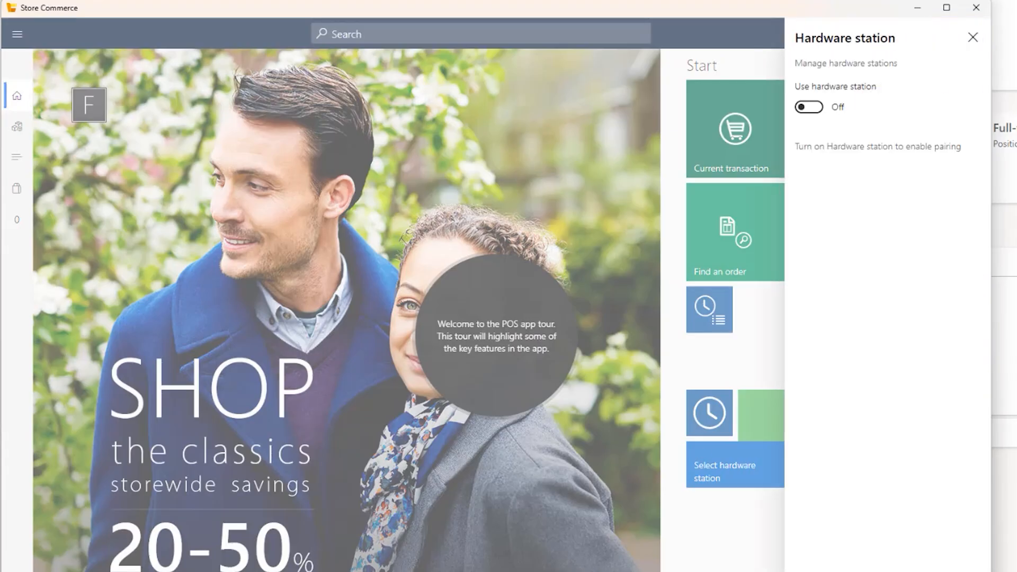
pyautogui.click(810, 107)
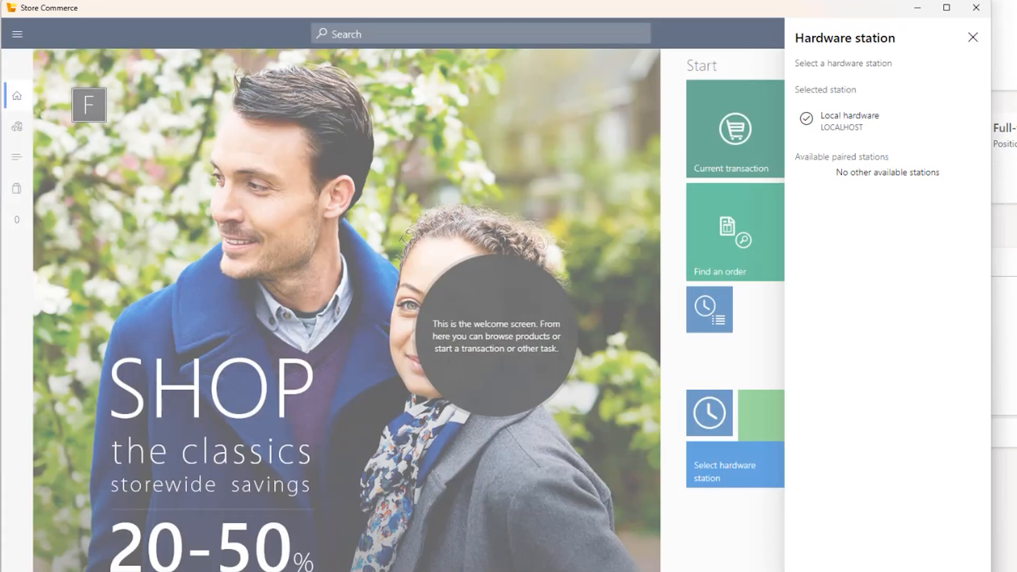
pyautogui.press('Escape')
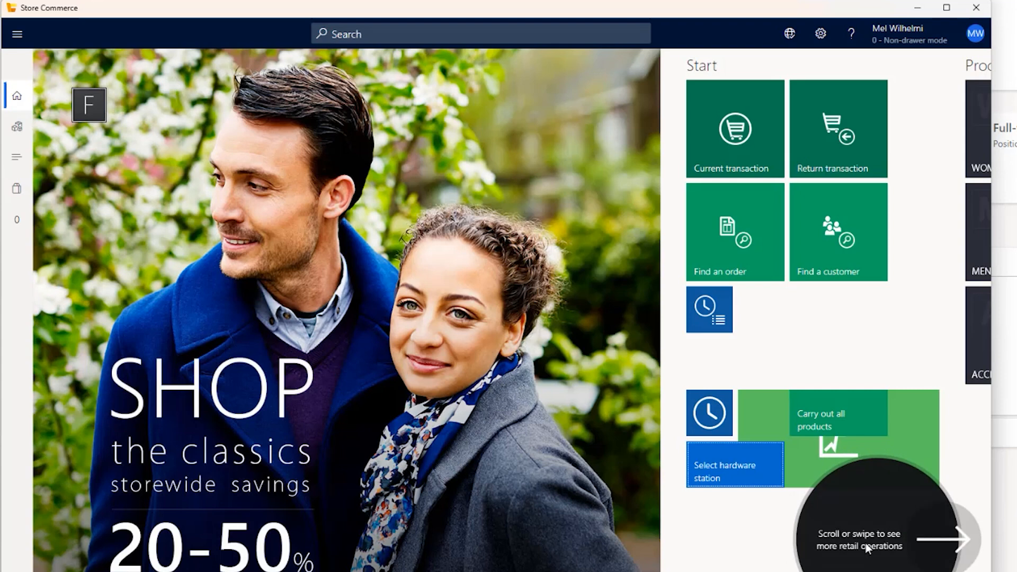
# Step: Switch 'Show app tour after sign in' to Off and open the operator's account menu
pyautogui.click(821, 33)
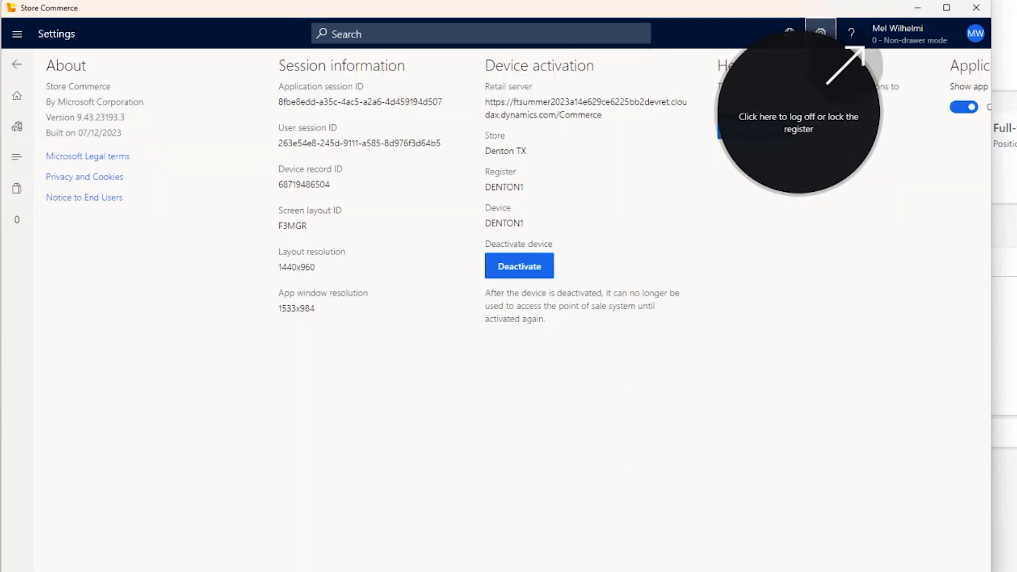
pyautogui.scroll(-2, 871, 277)
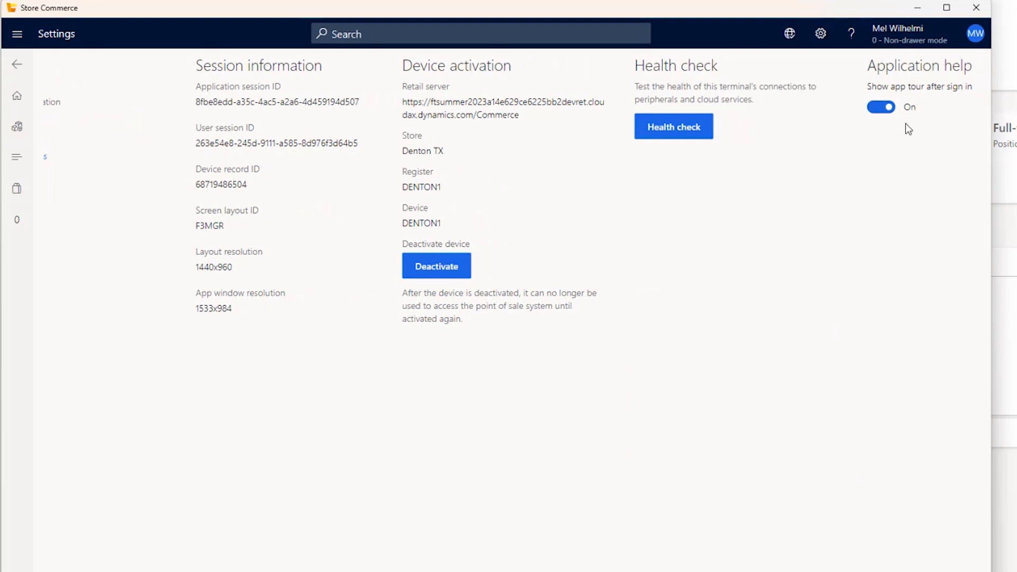
pyautogui.click(881, 106)
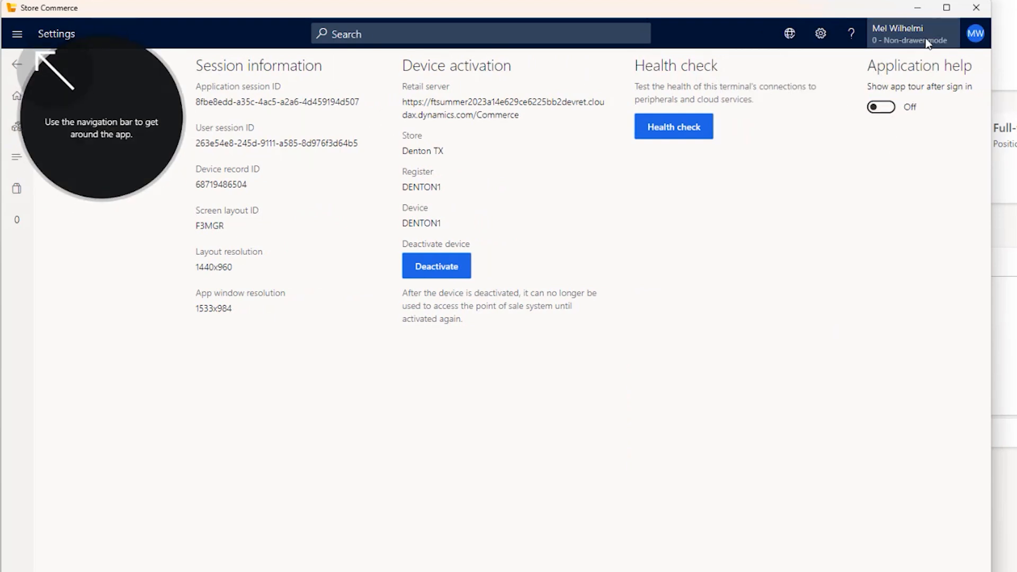
pyautogui.click(949, 31)
# Step: Log off, then sign back in with the operator ID and password
pyautogui.click(915, 84)
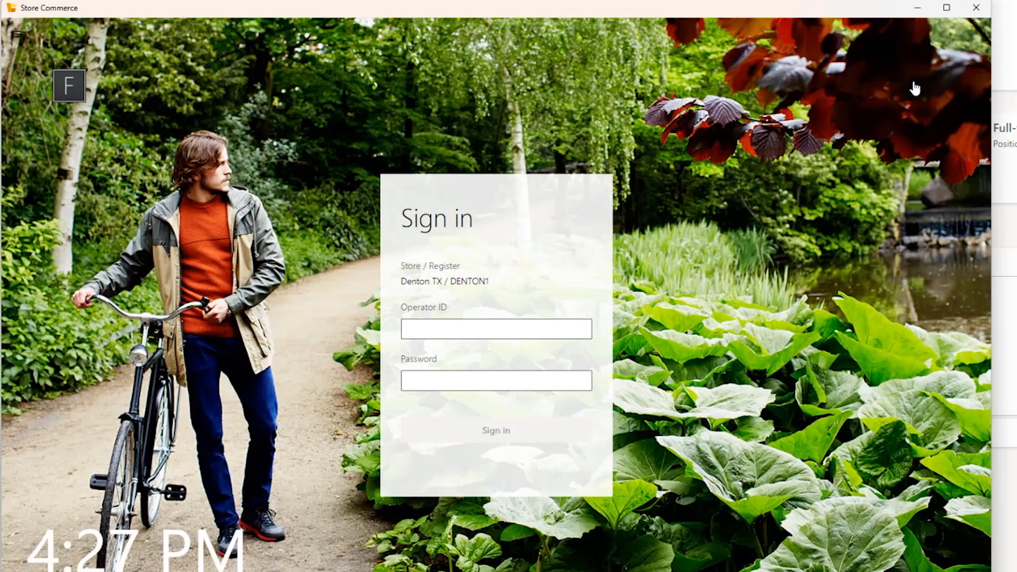
pyautogui.write('00009')
pyautogui.press('Tab')
pyautogui.write('••')
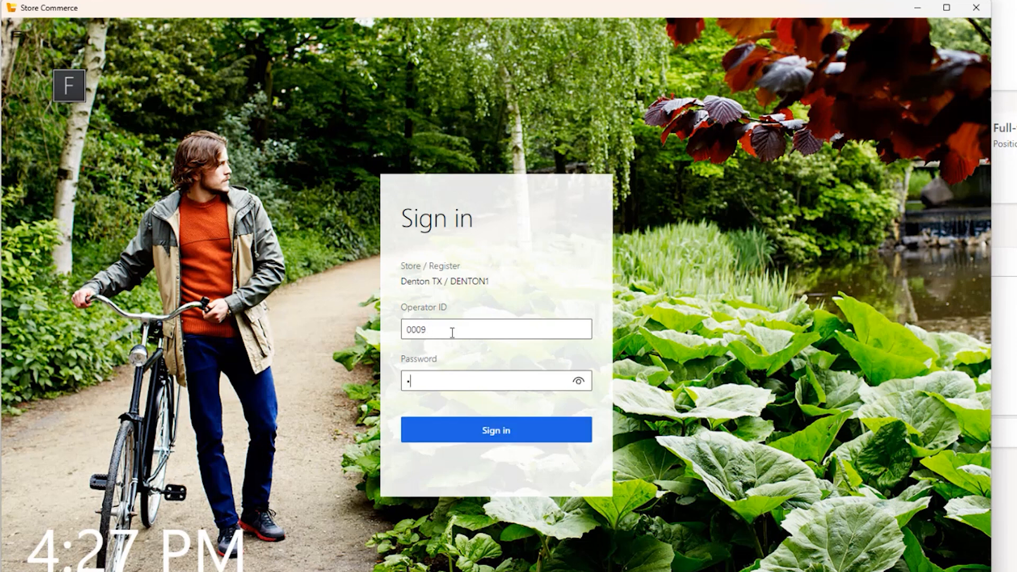
pyautogui.write('•••••')
pyautogui.press('Return')
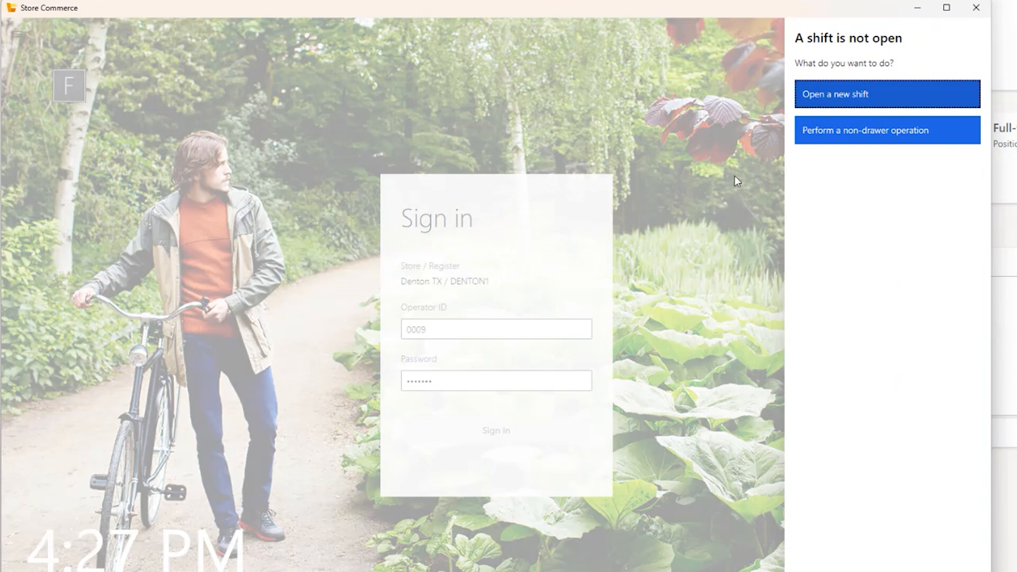
# Step: Open a new shift and scroll the home screen to the shift and drawer tiles
pyautogui.click(833, 99)
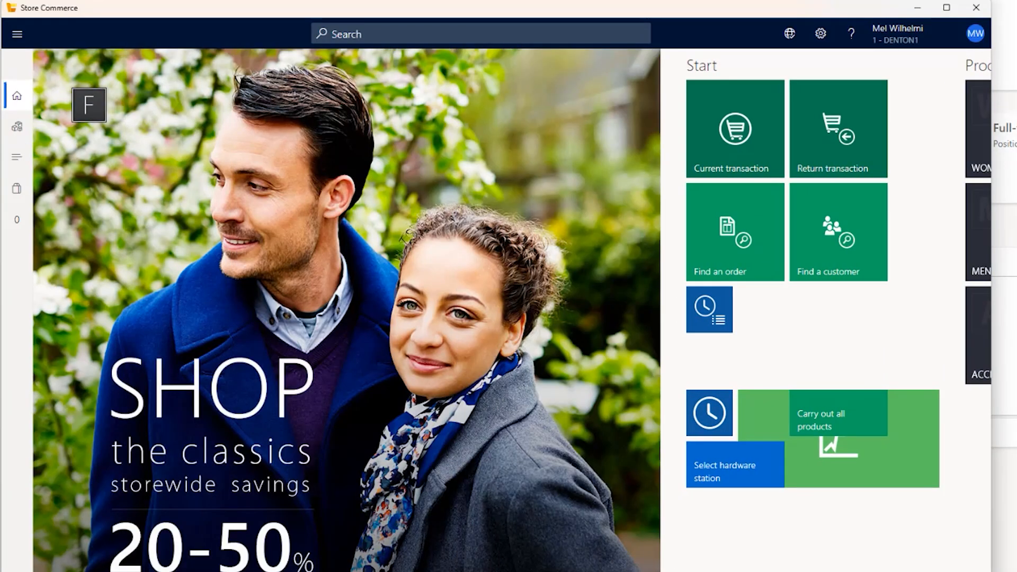
pyautogui.hscroll(8, 512, 310)
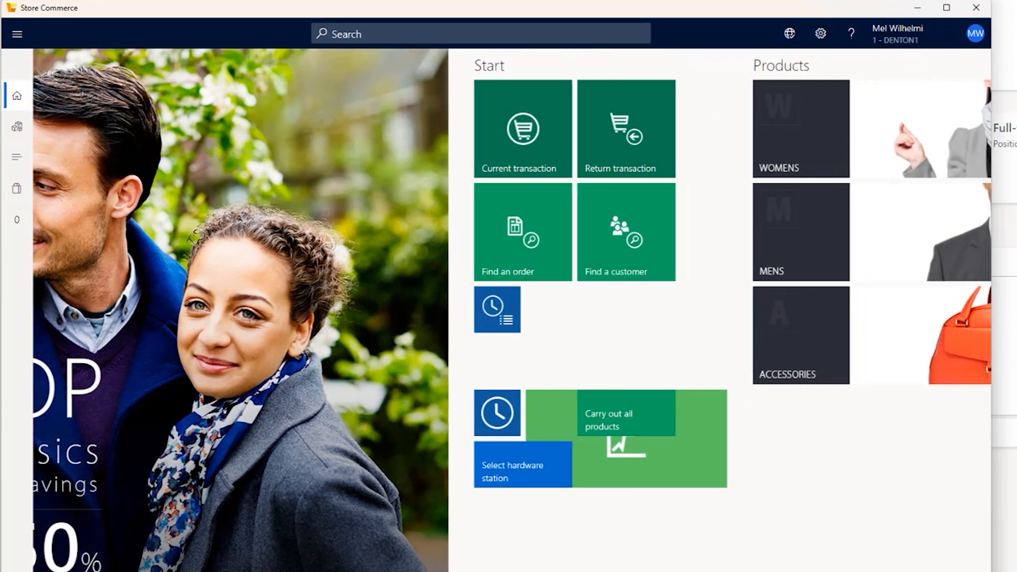
pyautogui.hscroll(3, 511, 233)
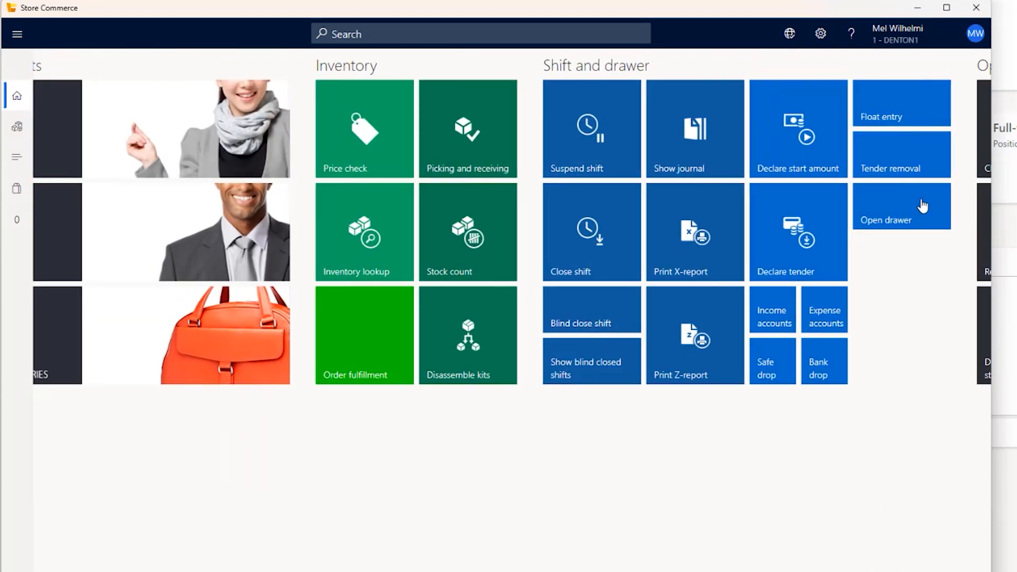
# Step: Declare a $1.00 starting amount, save the print output as 'Opening amt', then log off
pyautogui.click(800, 122)
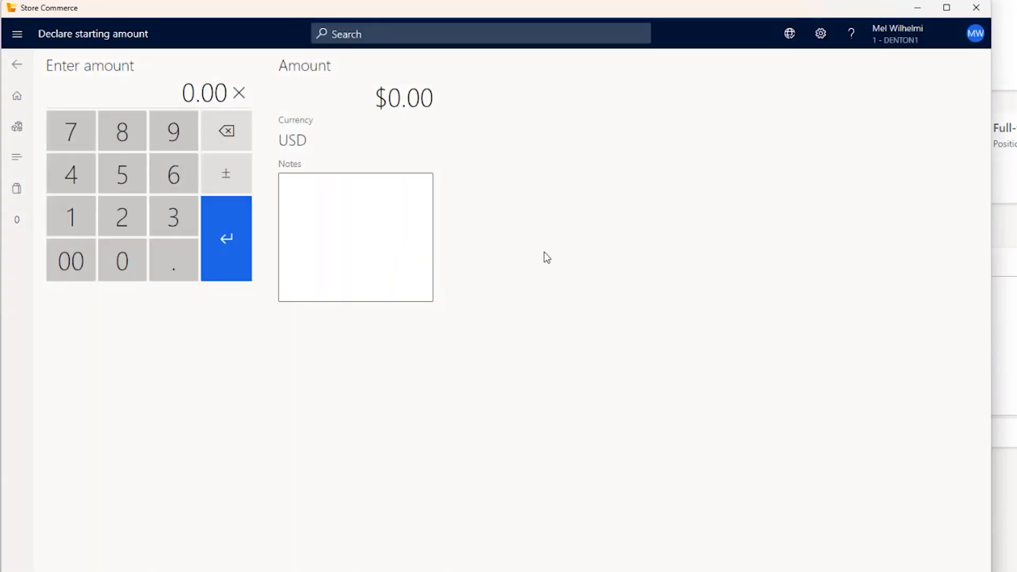
pyautogui.write('1')
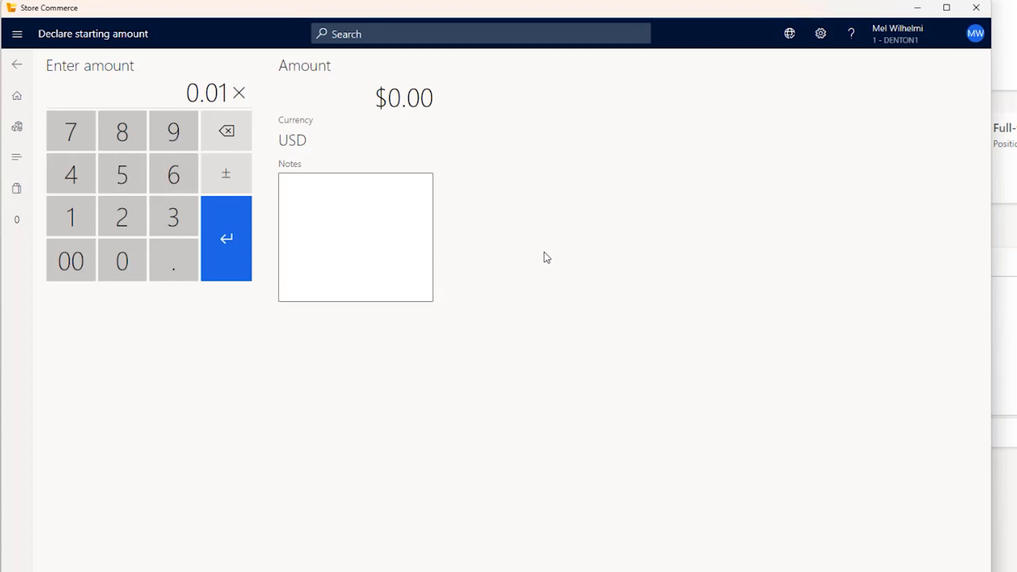
pyautogui.press('Return')
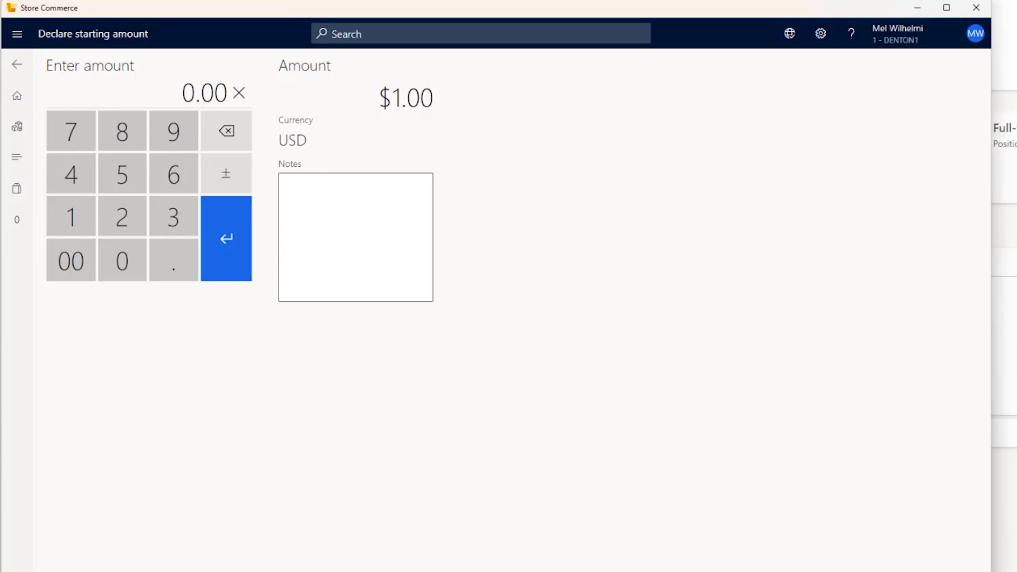
pyautogui.write('Opening amt')
pyautogui.press('Return')
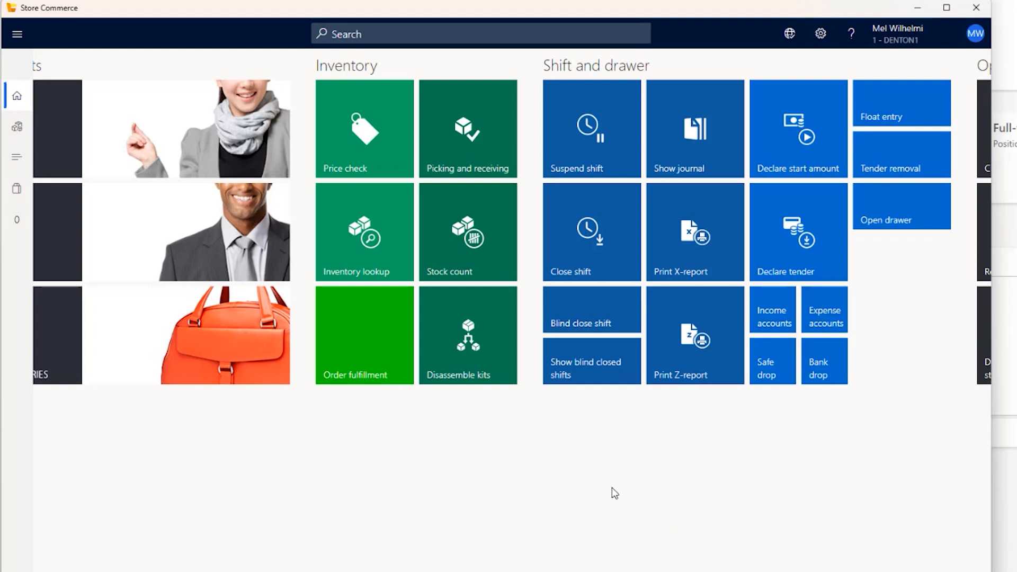
pyautogui.click(879, 33)
pyautogui.click(861, 94)
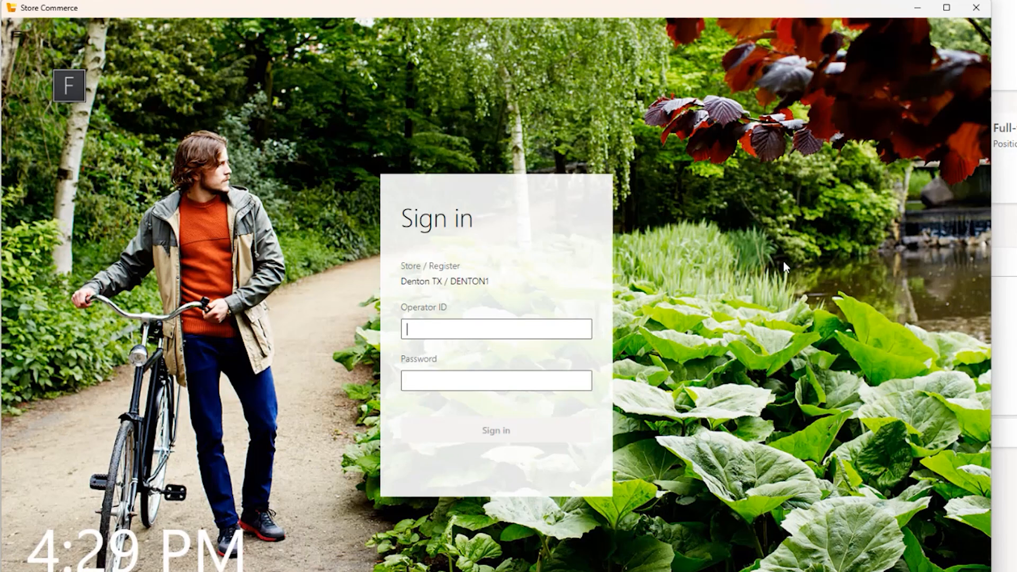
# Step: Close Store Commerce and open the Devices page in Finance and Operations
pyautogui.click(976, 10)
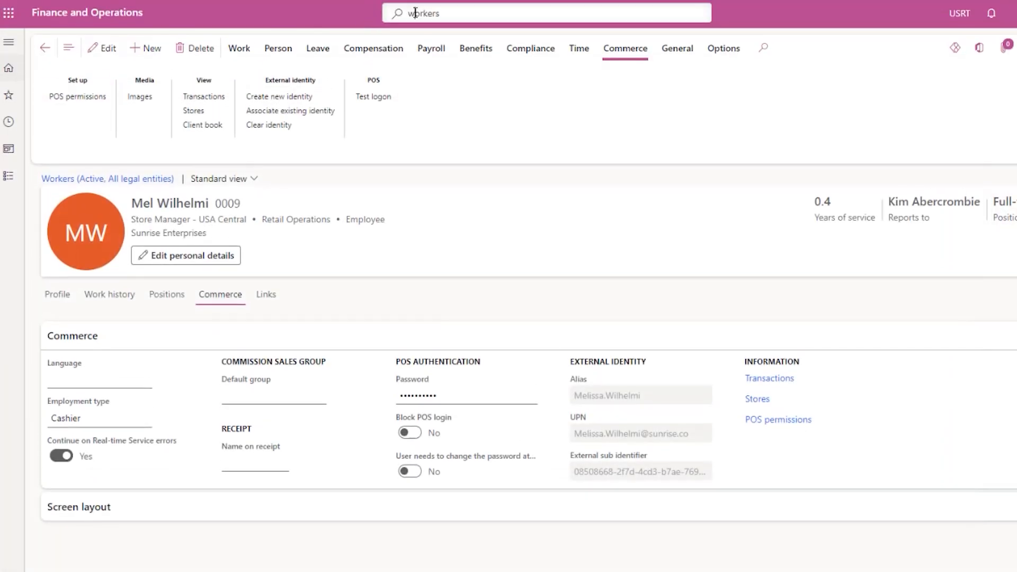
pyautogui.click(415, 6)
pyautogui.write('devices')
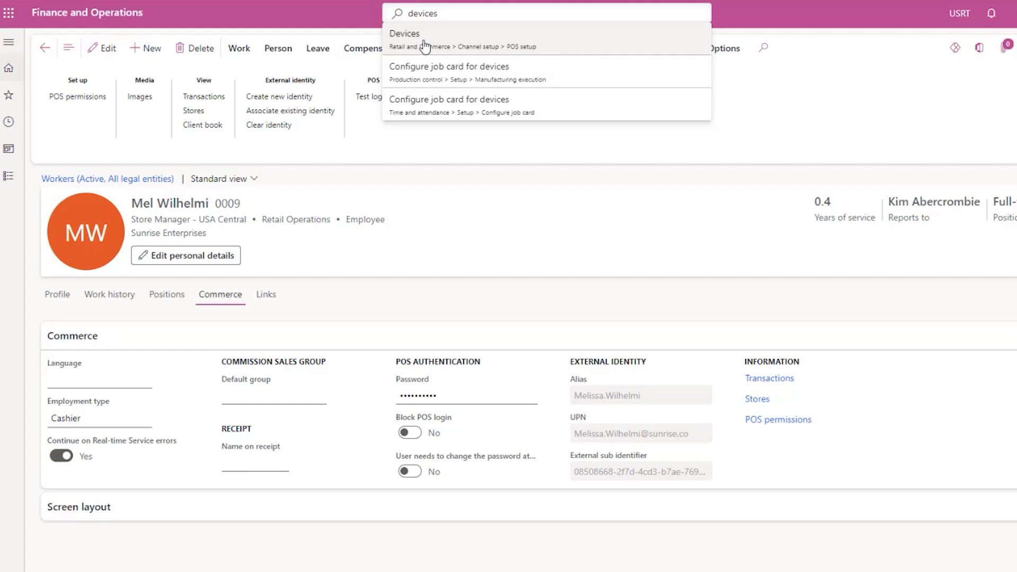
pyautogui.click(425, 47)
# Step: Filter devices by 'denton' and launch DENTON2 through its Cloud POS URL
pyautogui.click(111, 87)
pyautogui.write('denton')
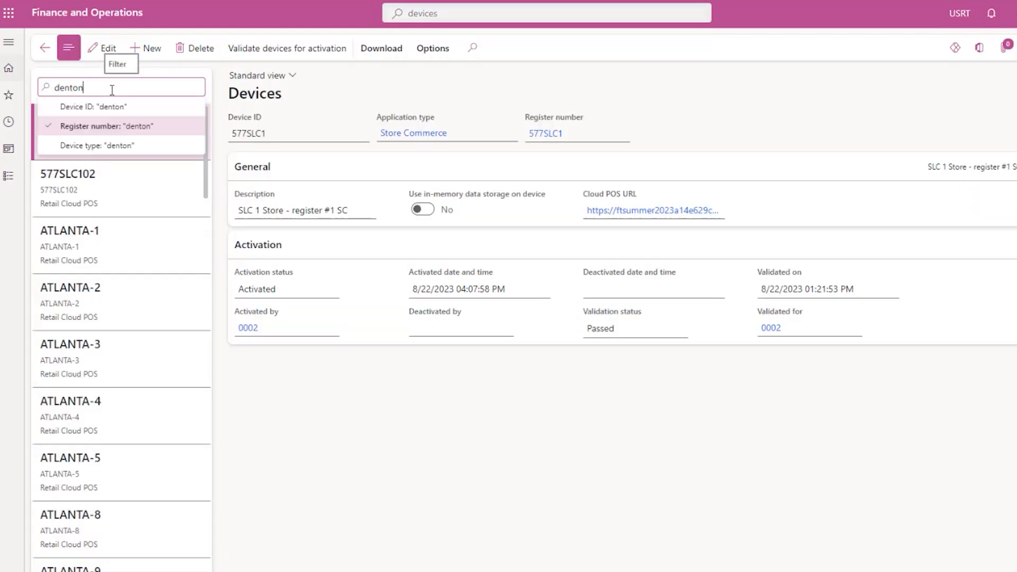
pyautogui.press('Return')
pyautogui.click(120, 192)
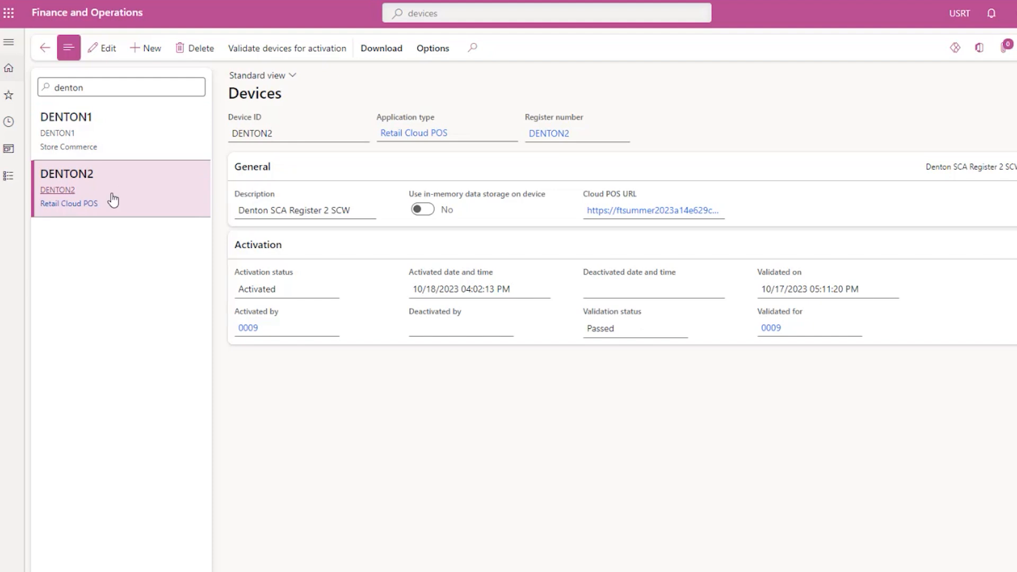
pyautogui.click(626, 212)
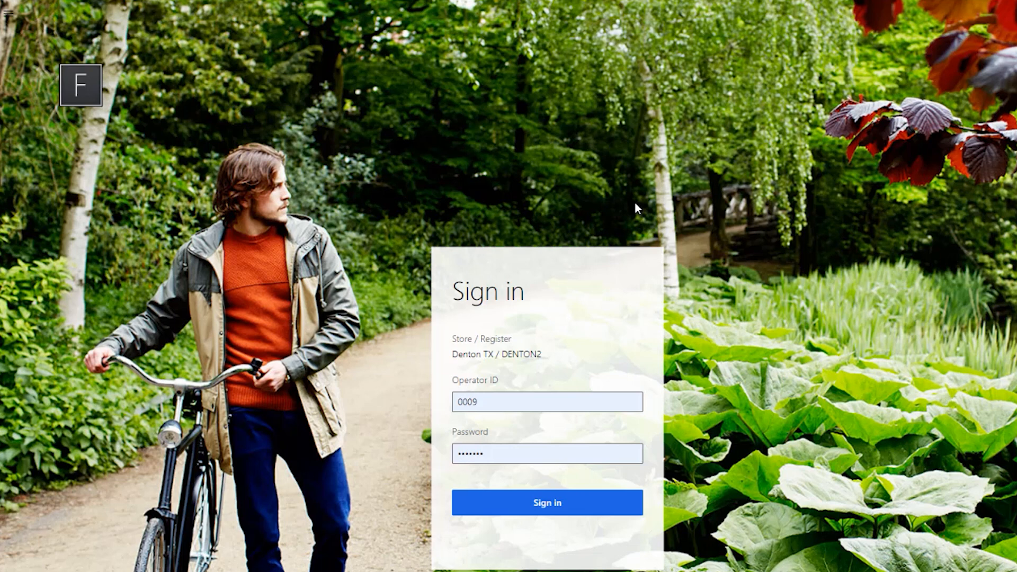
# Step: Reveal the Store Commerce for web navigation bar using the hamburger button
pyautogui.click(9, 17)
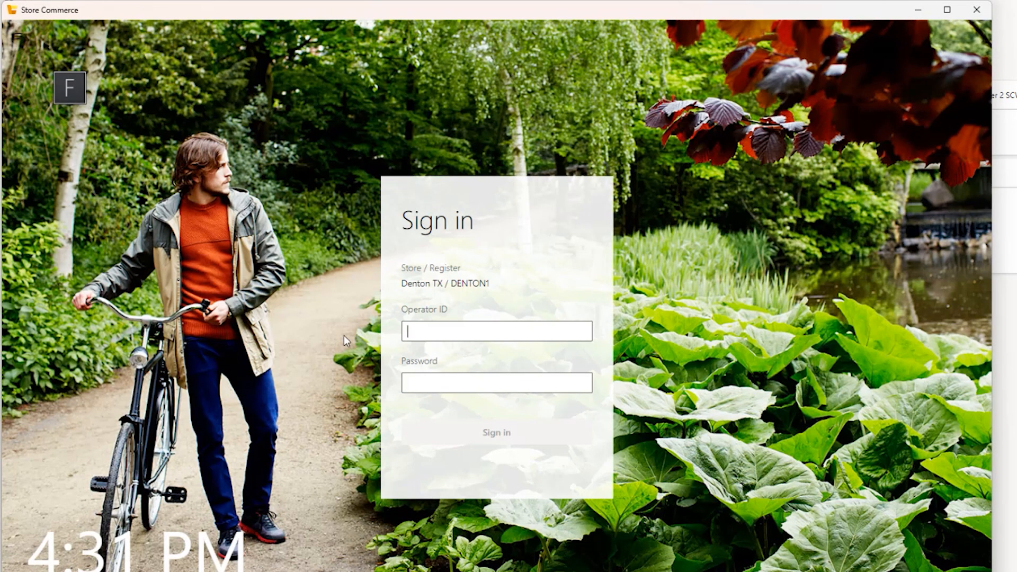
# Step: Sign in to Denton TX / DENTON1 with the operator ID and password
pyautogui.write('0009')
pyautogui.press('Tab')
pyautogui.write('*******')
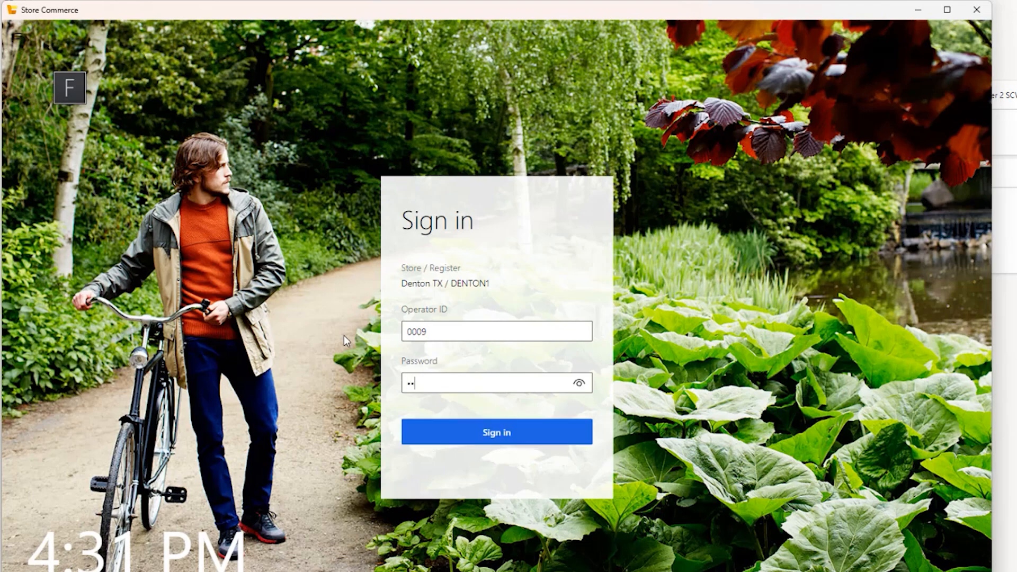
pyautogui.press('Return')
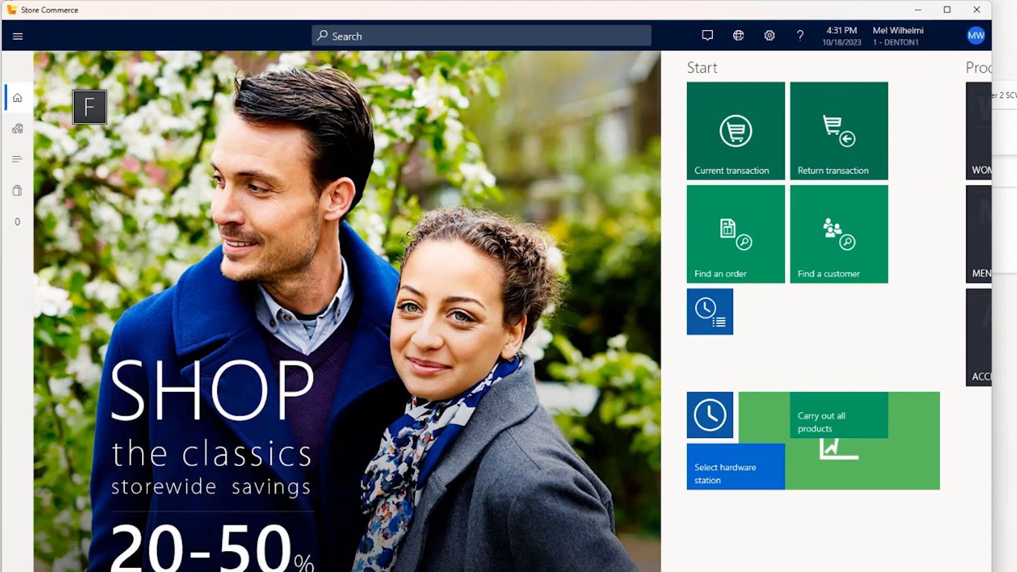
# Step: Add one pair of Brown Leopardprint Sunglasses from Fashion Sunglasses to the sale at $130.00
pyautogui.click(15, 197)
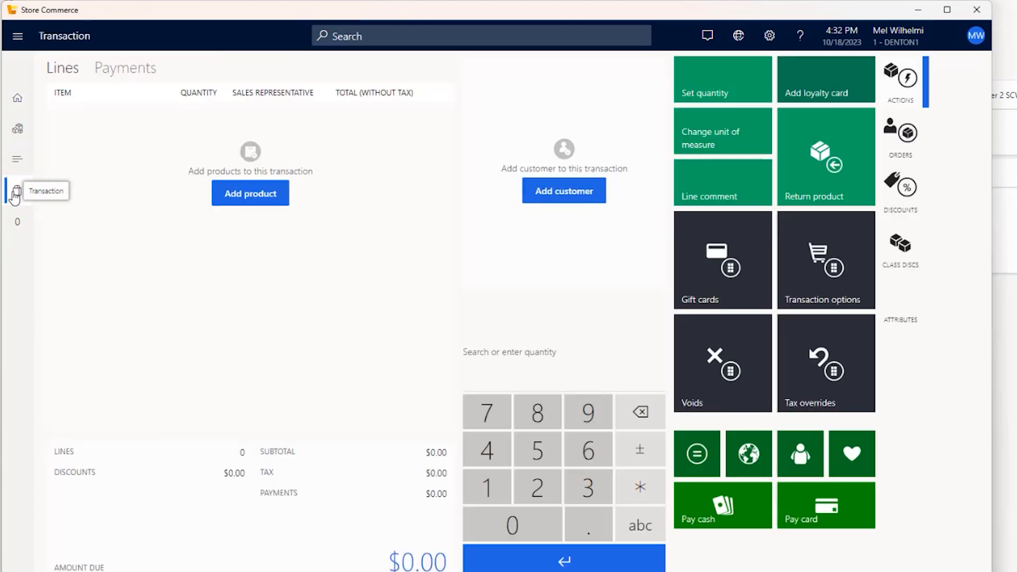
pyautogui.click(377, 42)
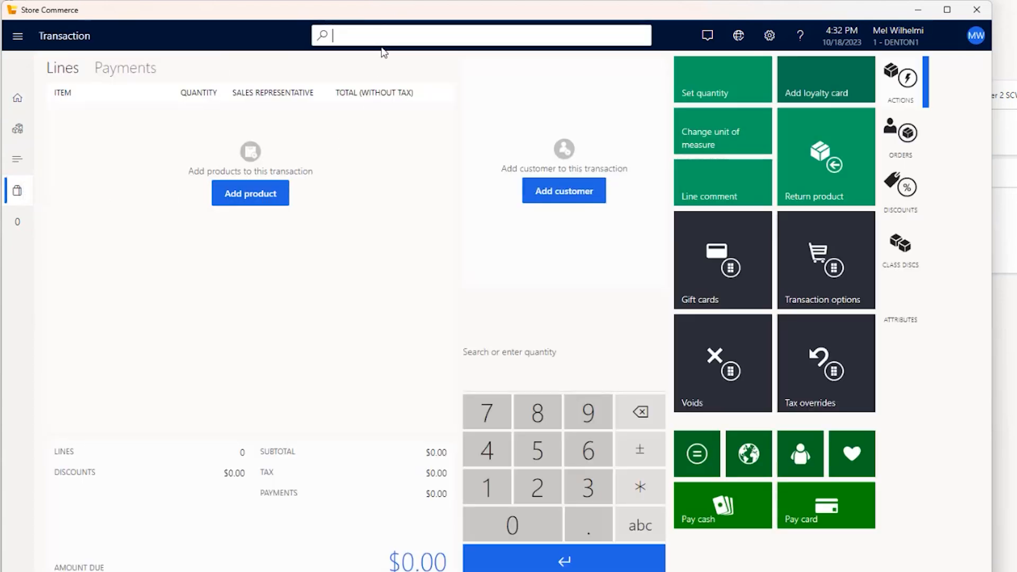
pyautogui.click(18, 132)
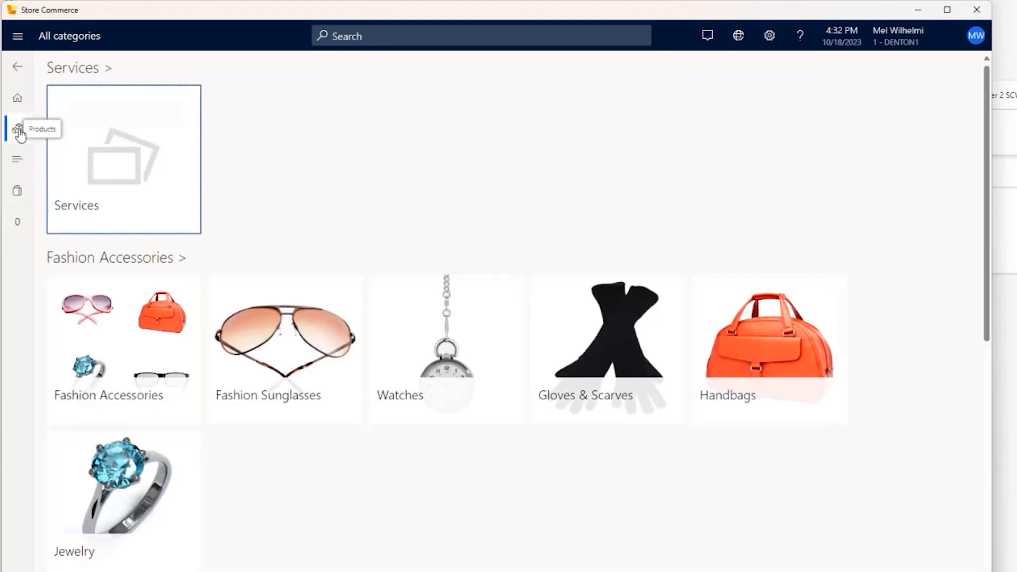
pyautogui.click(309, 332)
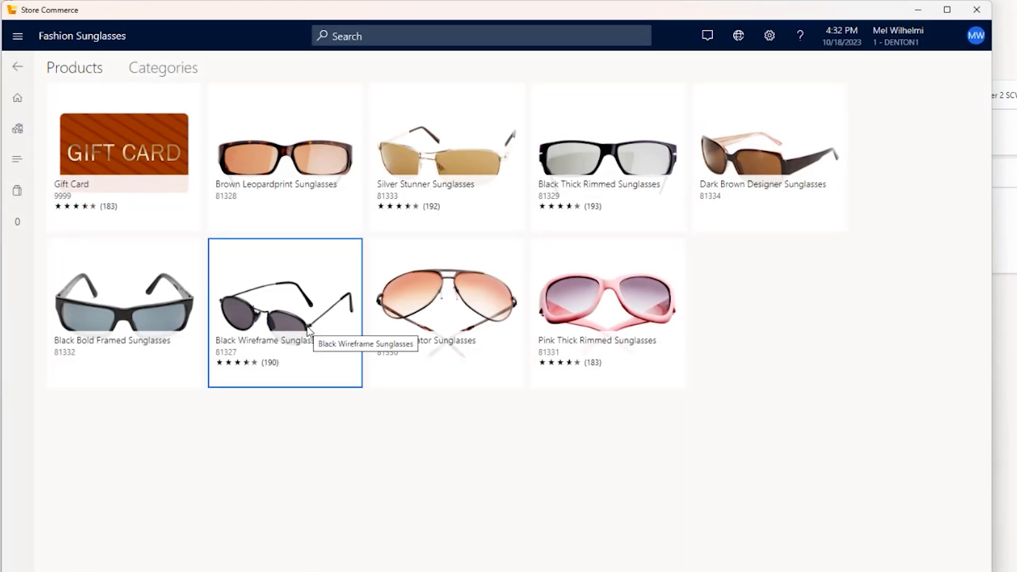
pyautogui.click(295, 165)
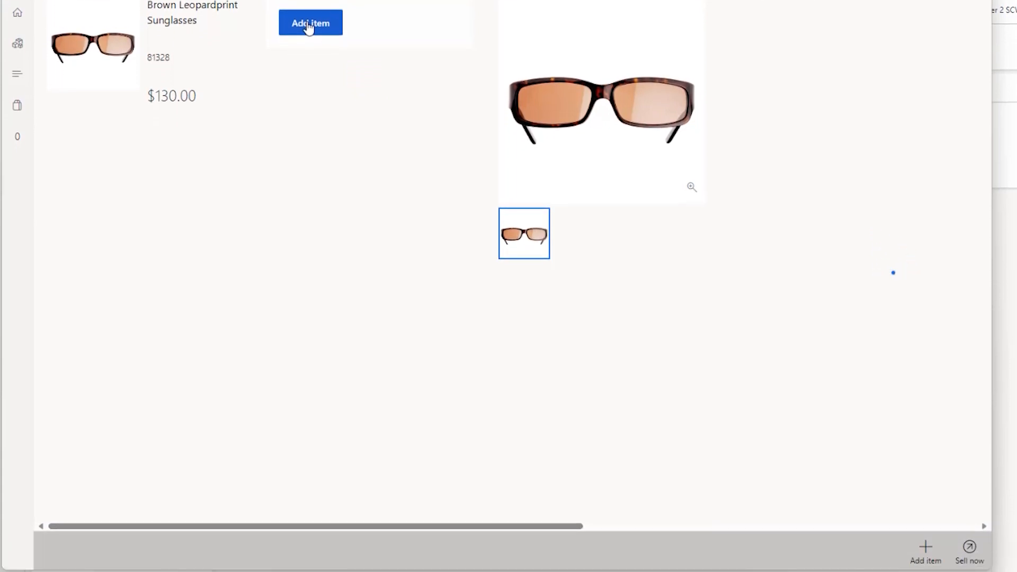
pyautogui.click(970, 550)
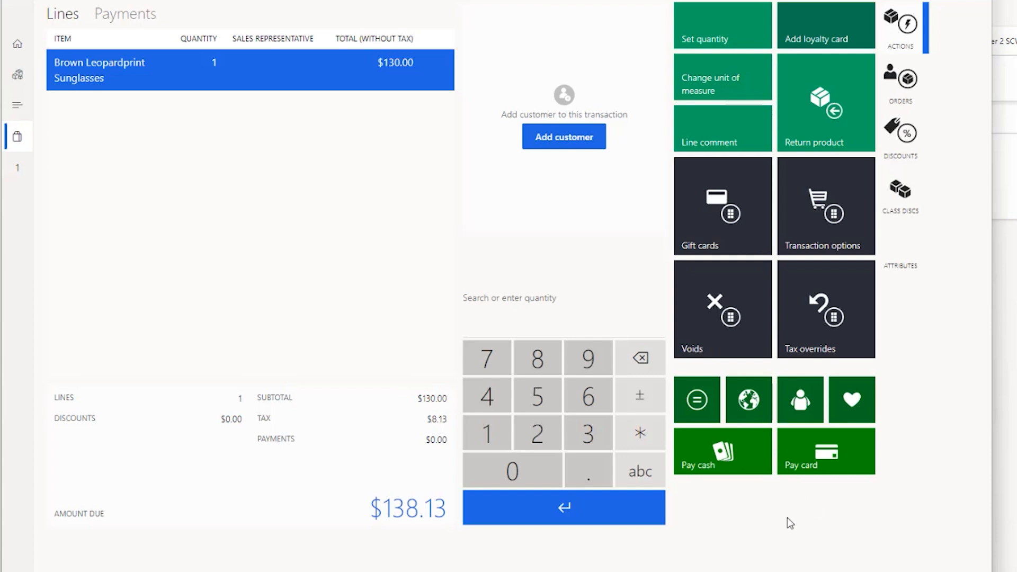
# Step: Pay the full 138.13 amount due in cash to complete the sunglasses sale
pyautogui.click(394, 519)
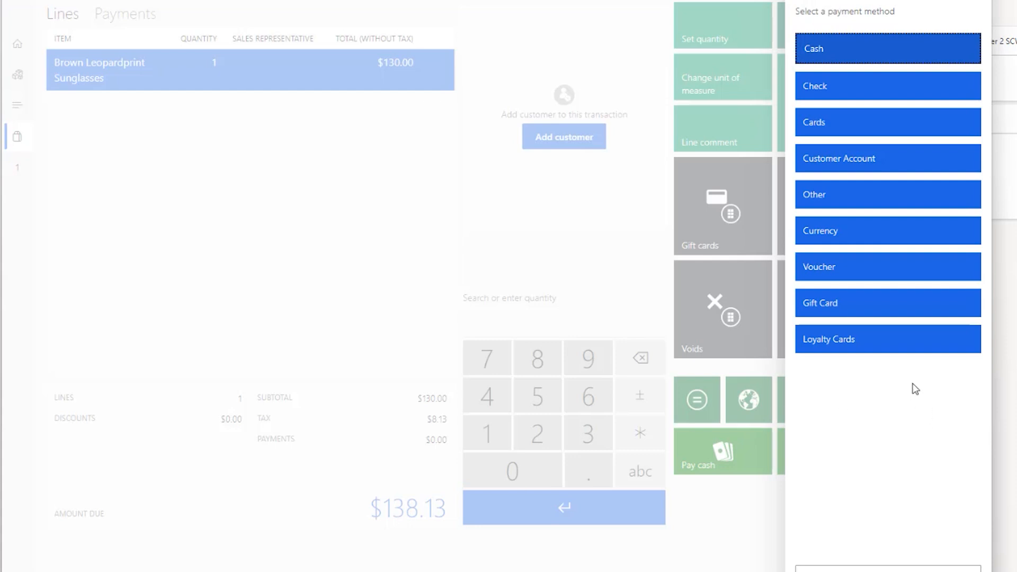
pyautogui.click(848, 48)
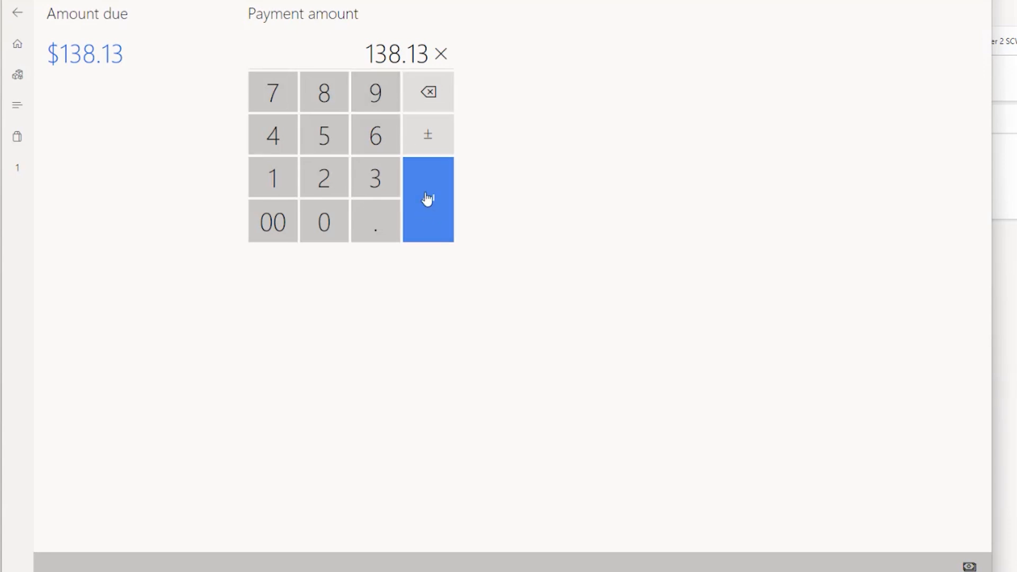
pyautogui.click(429, 202)
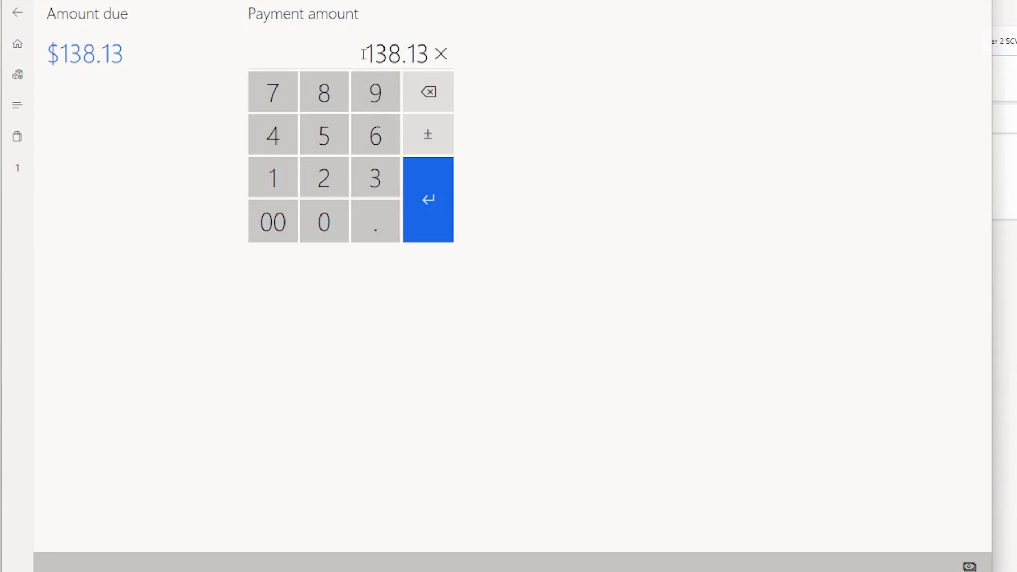
pyautogui.click(428, 206)
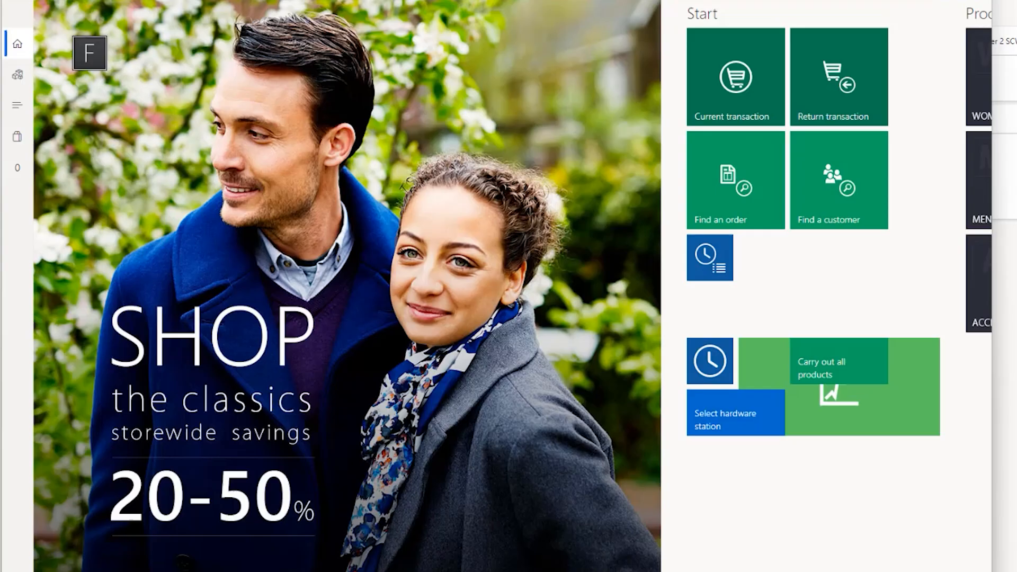
# Step: Declare 139.13 as the cash tender, save the declaration, and close the shift
pyautogui.hscroll(10, 701, 555)
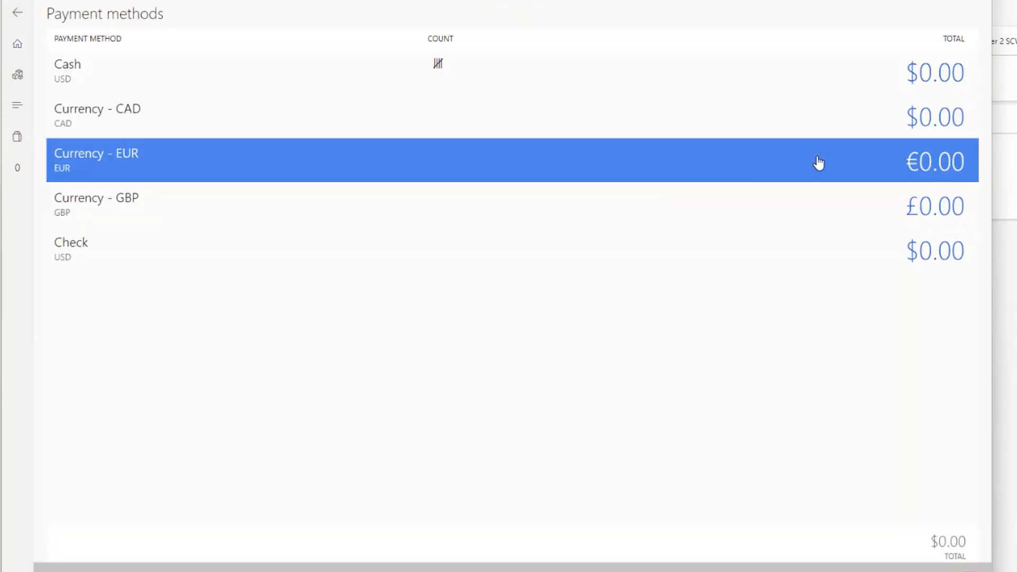
pyautogui.click(930, 73)
pyautogui.write('13')
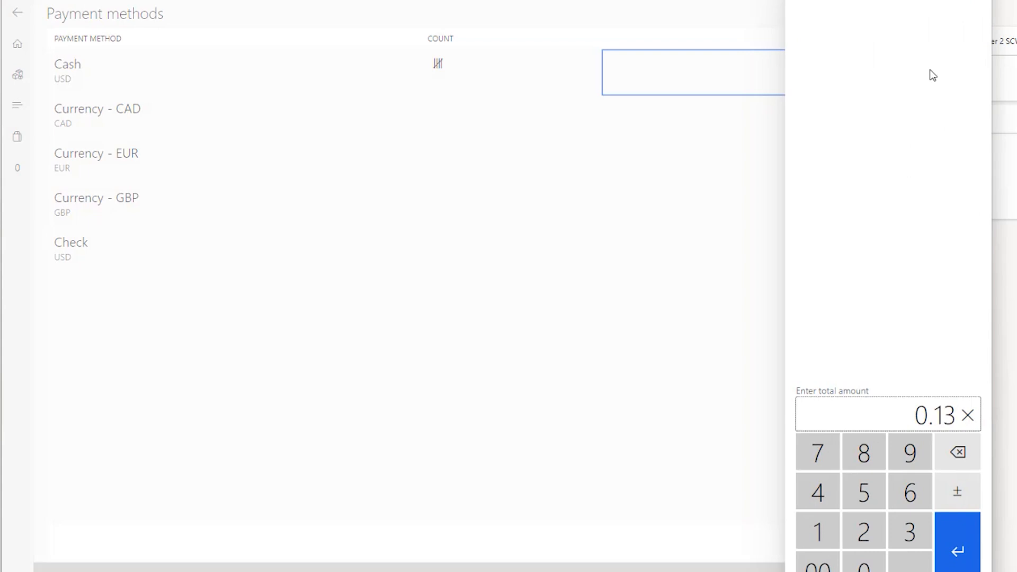
pyautogui.write('9.13')
pyautogui.press('Return')
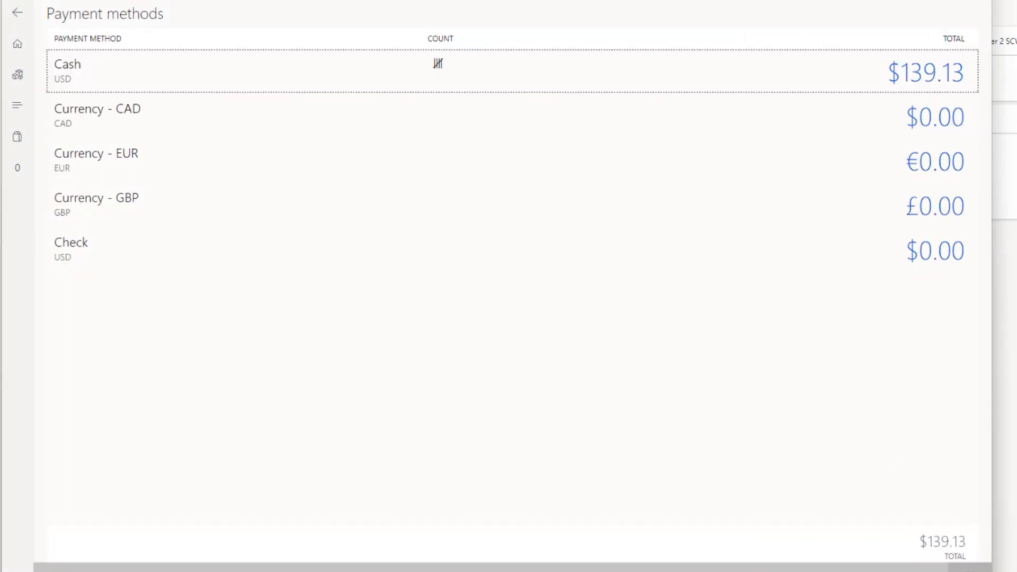
pyautogui.click(963, 566)
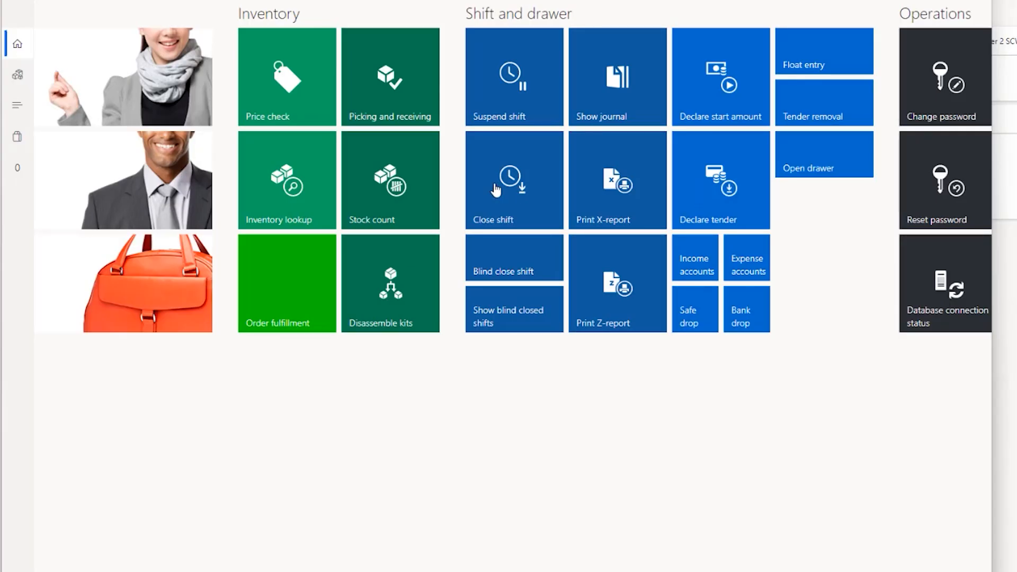
pyautogui.click(496, 189)
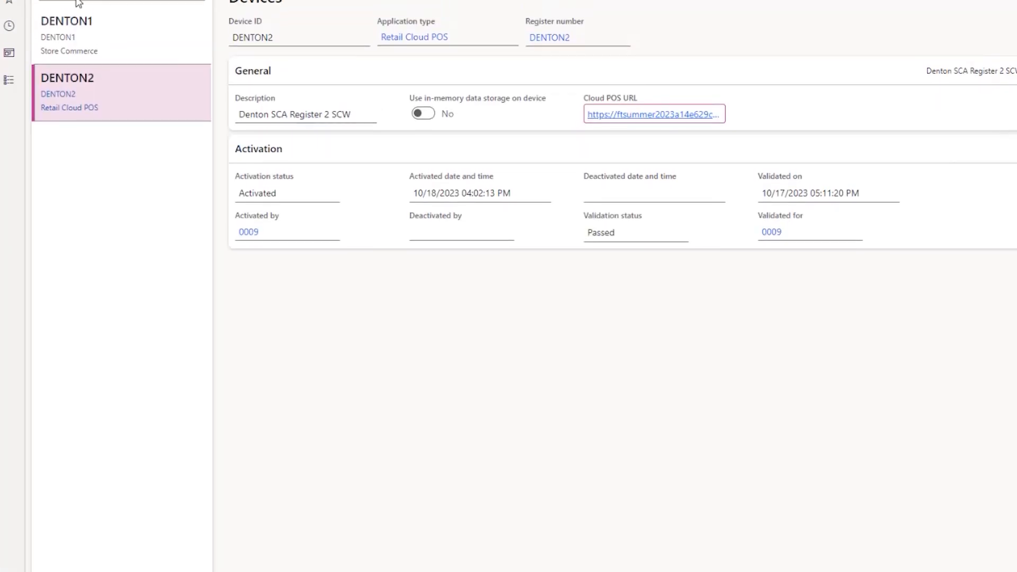
# Step: Filter Batch jobs by job description 'p-0' and refresh, then go to Distribution schedules
pyautogui.click(6, 6)
pyautogui.click(45, 247)
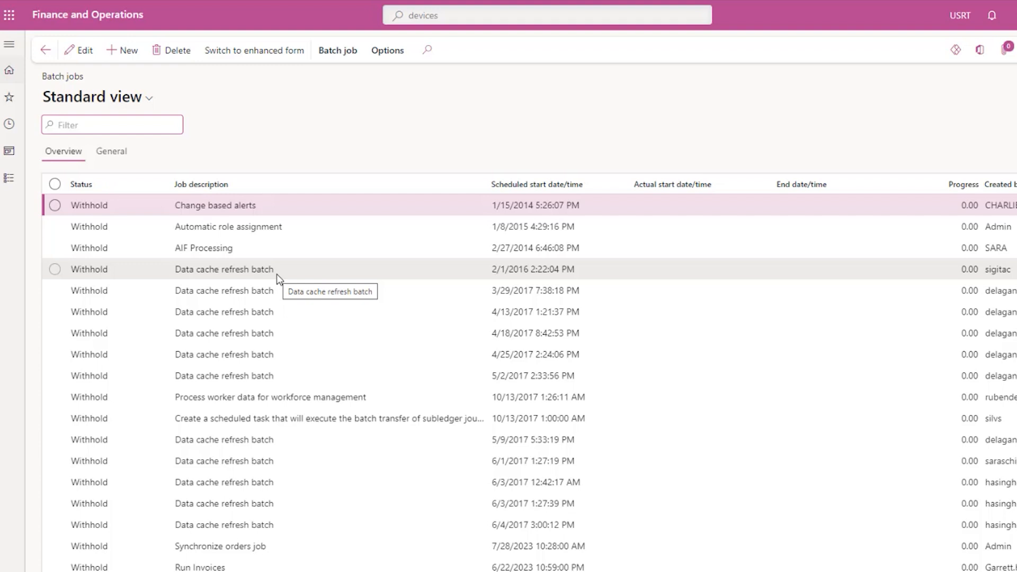
pyautogui.click(196, 185)
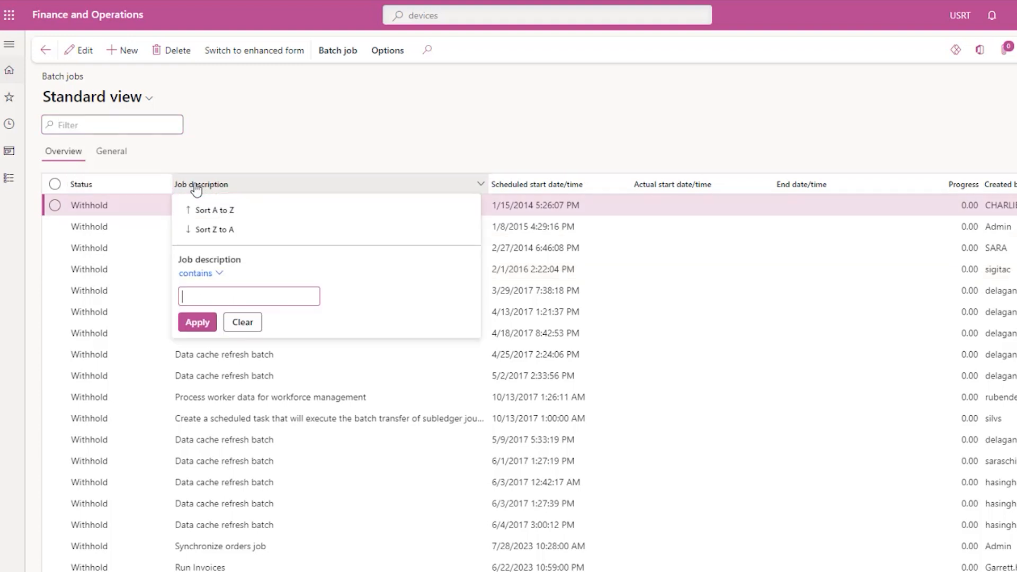
pyautogui.write('p-0')
pyautogui.press('Return')
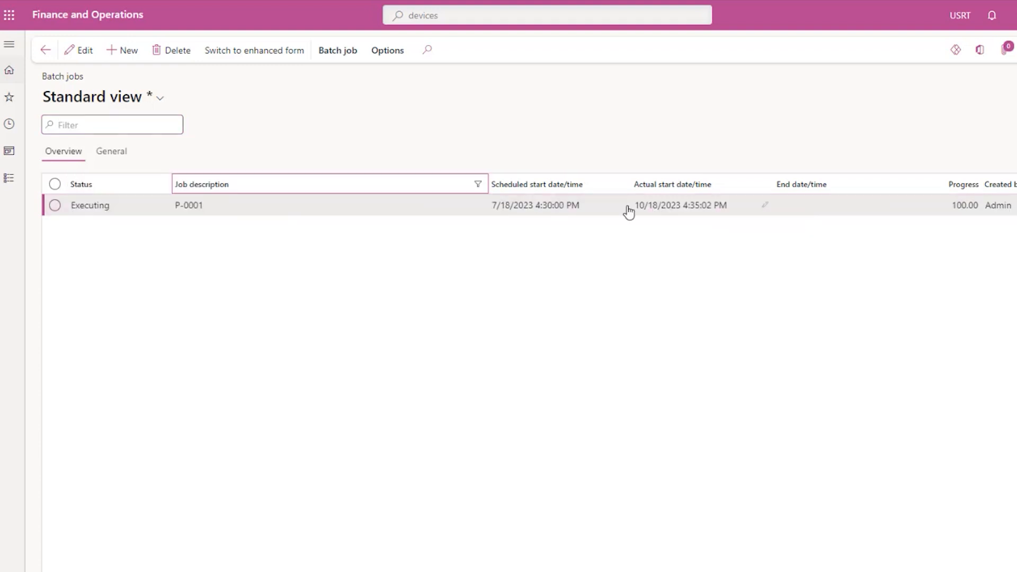
pyautogui.click(1016, 49)
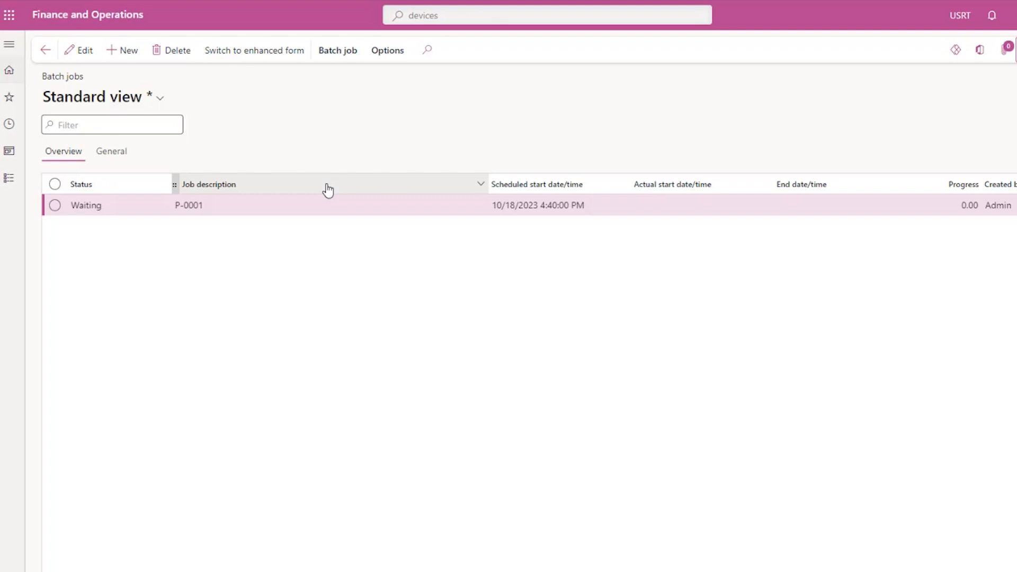
pyautogui.click(9, 45)
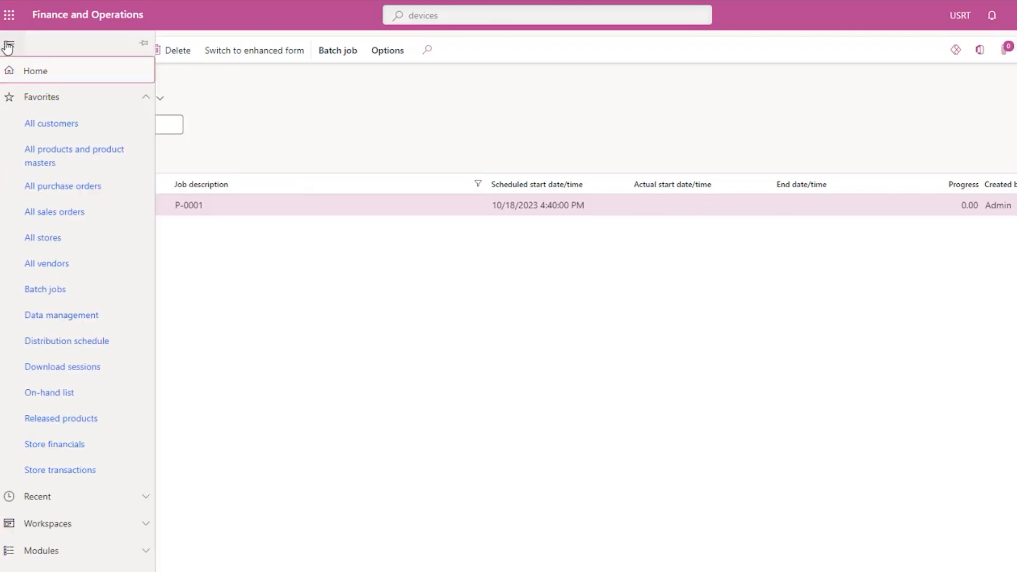
pyautogui.click(79, 344)
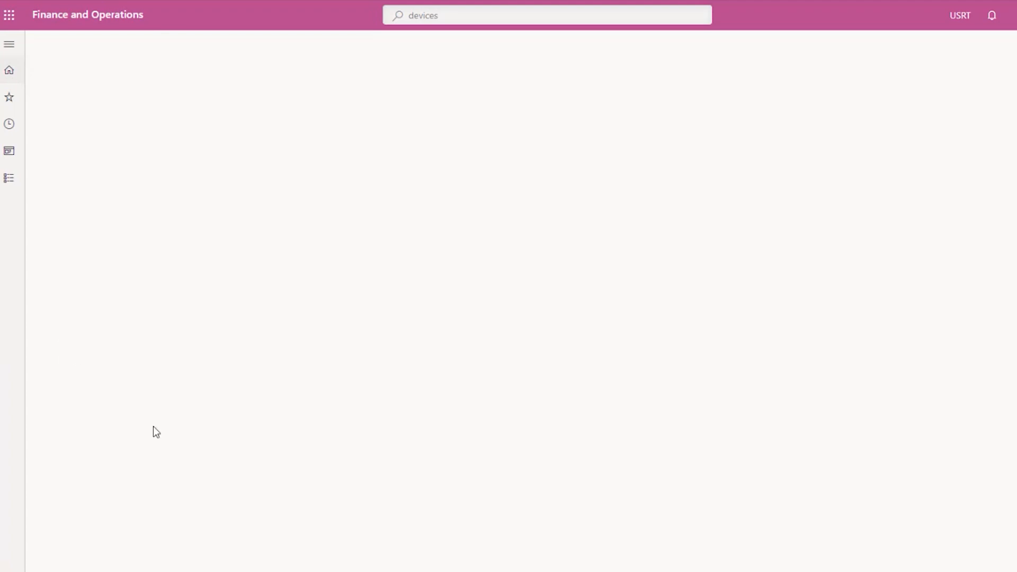
# Step: Run the P-0001 distribution schedule now as a background job
pyautogui.scroll(-15, 122, 339)
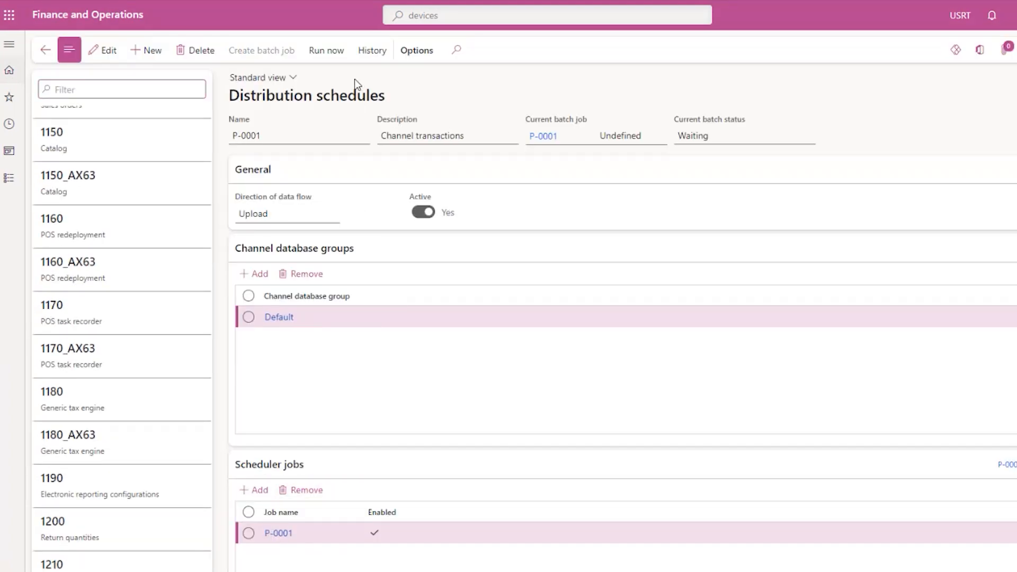
pyautogui.click(334, 56)
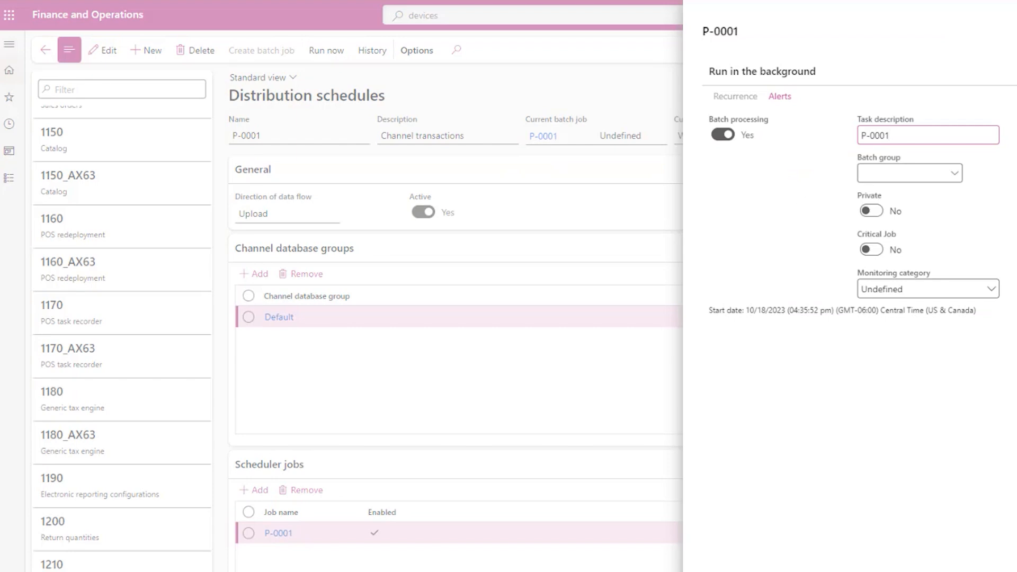
pyautogui.press('Return')
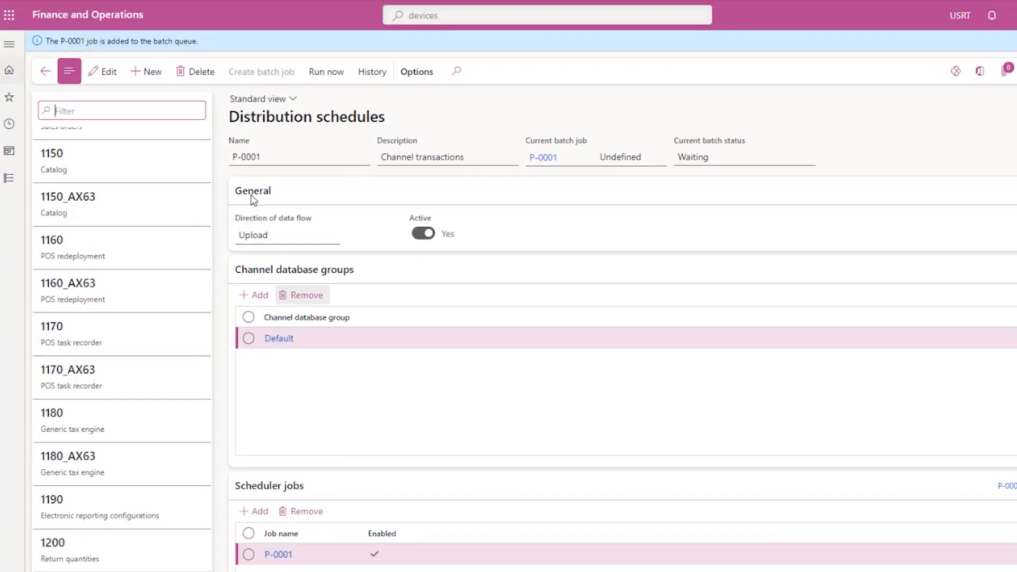
# Step: Check in Batch jobs that the P-0001 run has ended
pyautogui.click(9, 44)
pyautogui.click(45, 289)
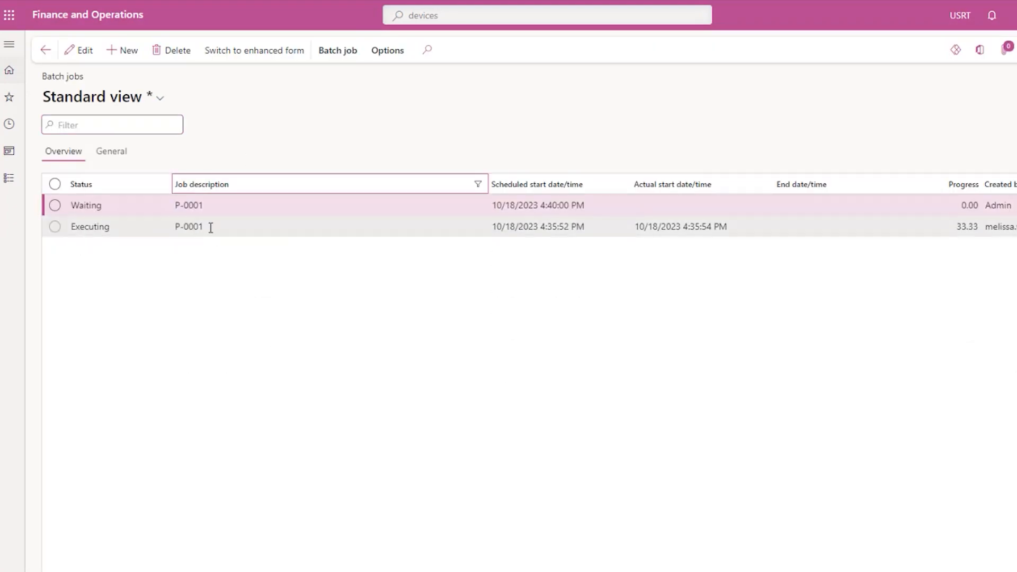
pyautogui.click(202, 227)
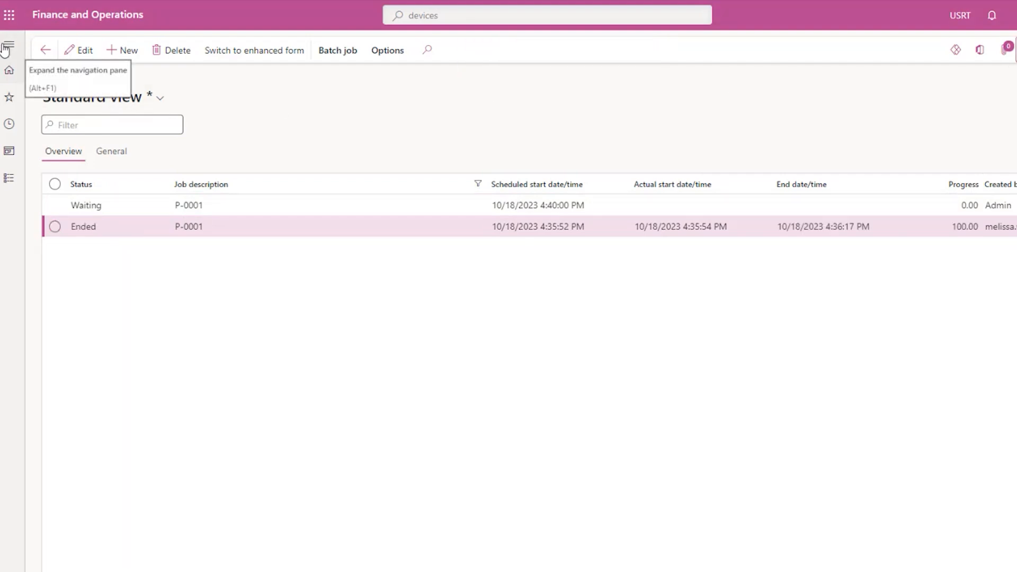
pyautogui.click(7, 48)
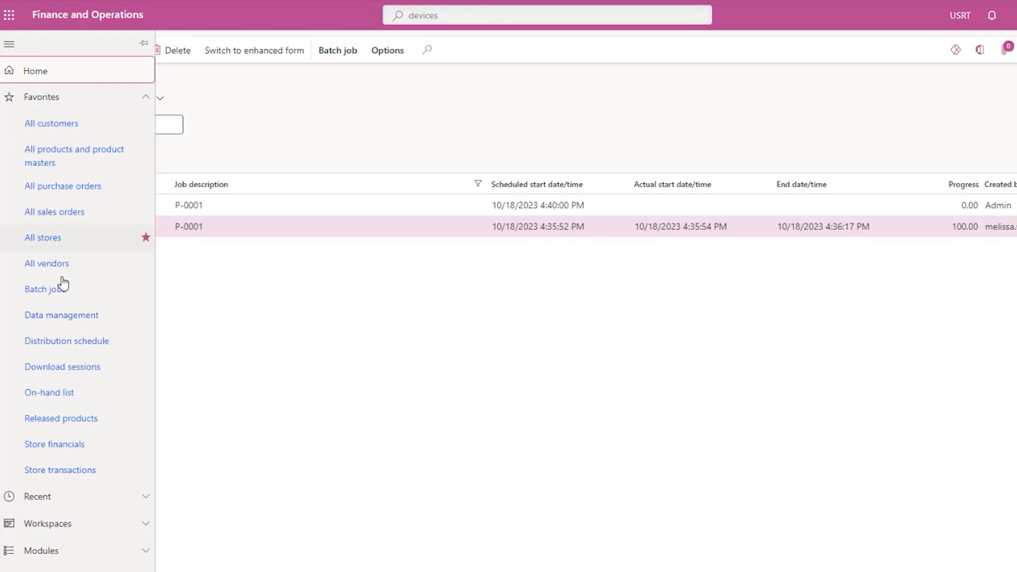
# Step: Open Store transactions filtered to dates 10/11/2023 through 10/18/2023
pyautogui.click(61, 477)
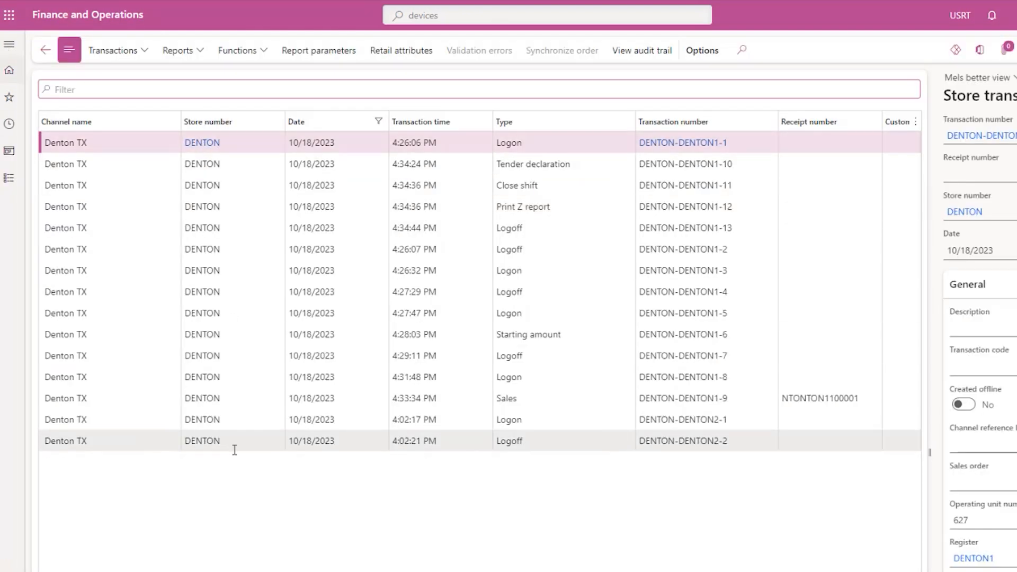
pyautogui.click(336, 122)
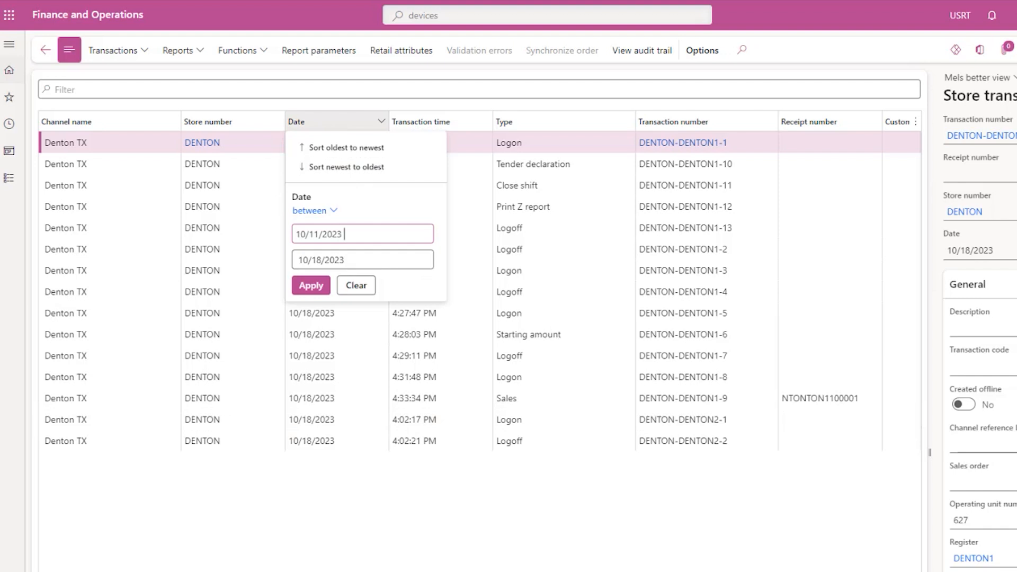
pyautogui.press('Return')
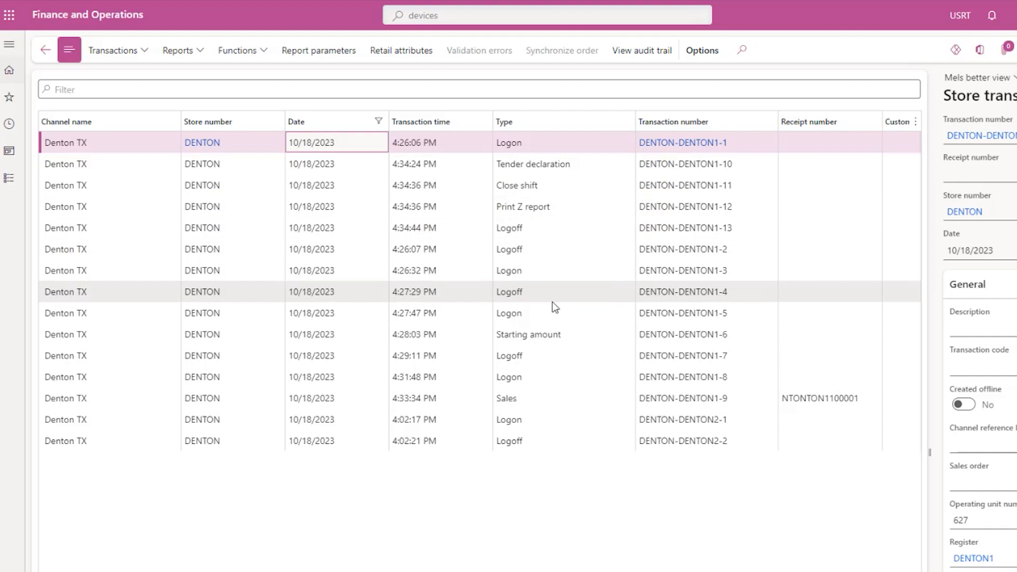
# Step: Select the DENTON1 Sales transaction and scroll across to review its 138.13 payment
pyautogui.click(570, 401)
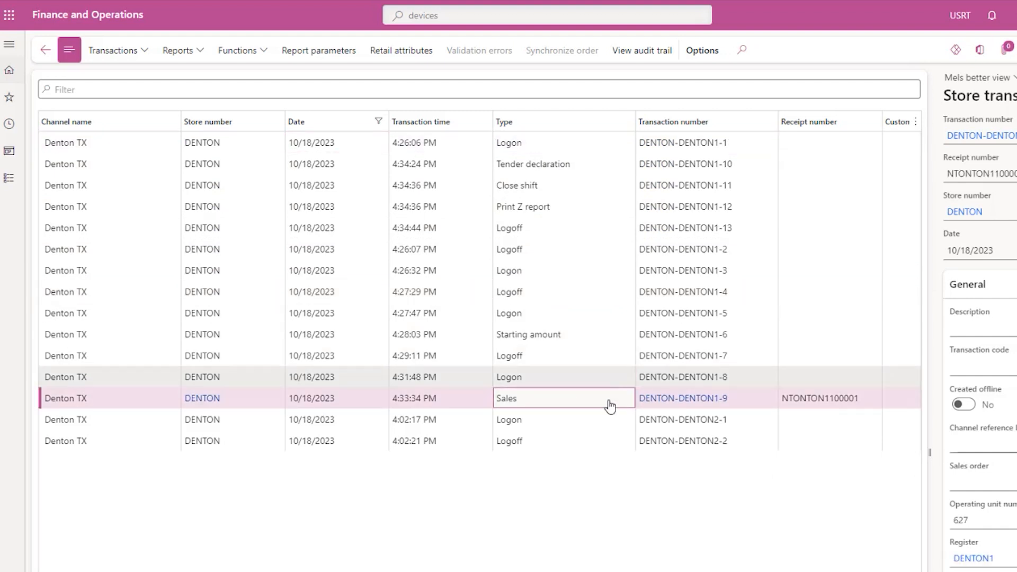
pyautogui.hscroll(1, 480, 286)
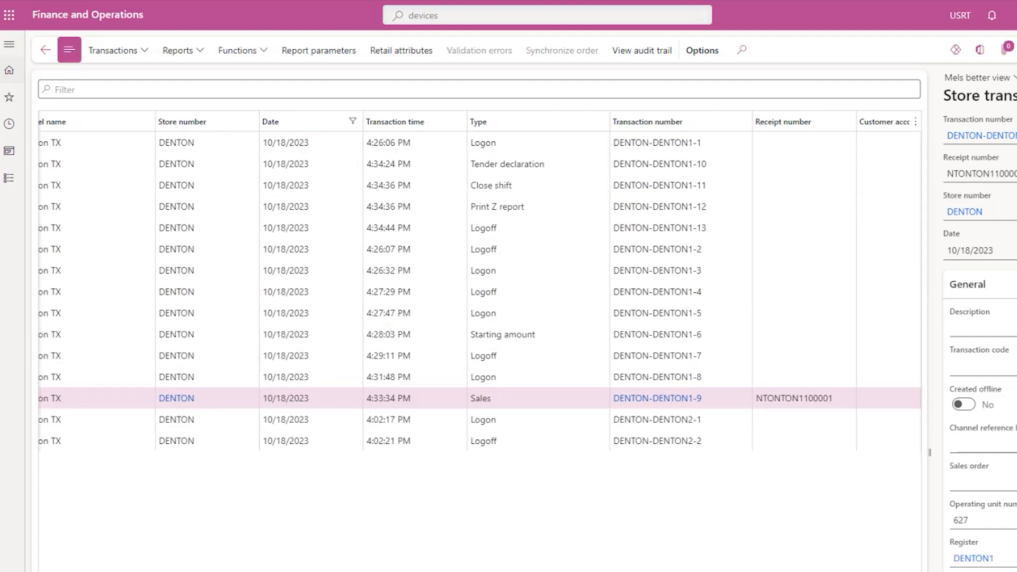
pyautogui.hscroll(10, 498, 406)
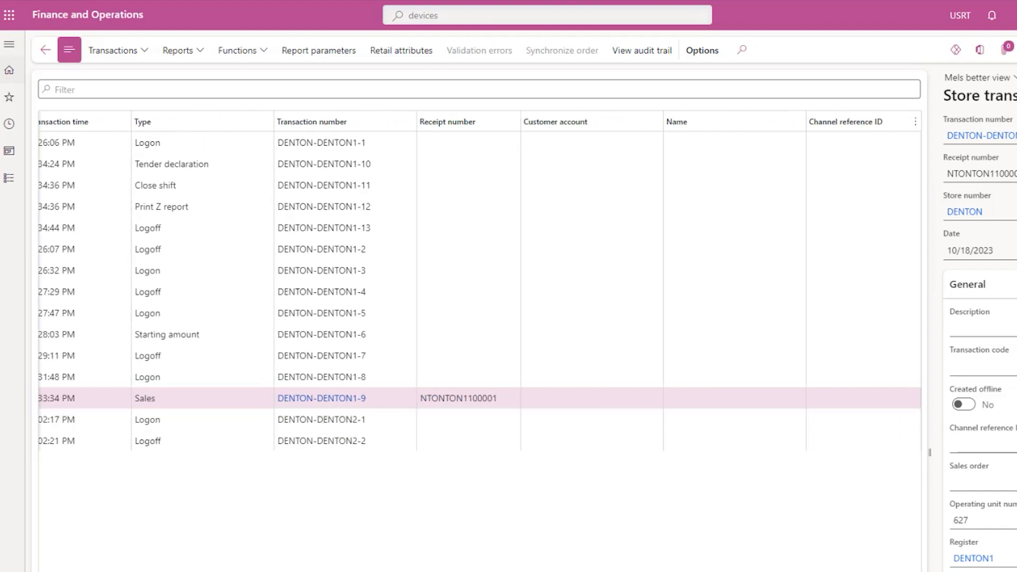
pyautogui.hscroll(9, 479, 286)
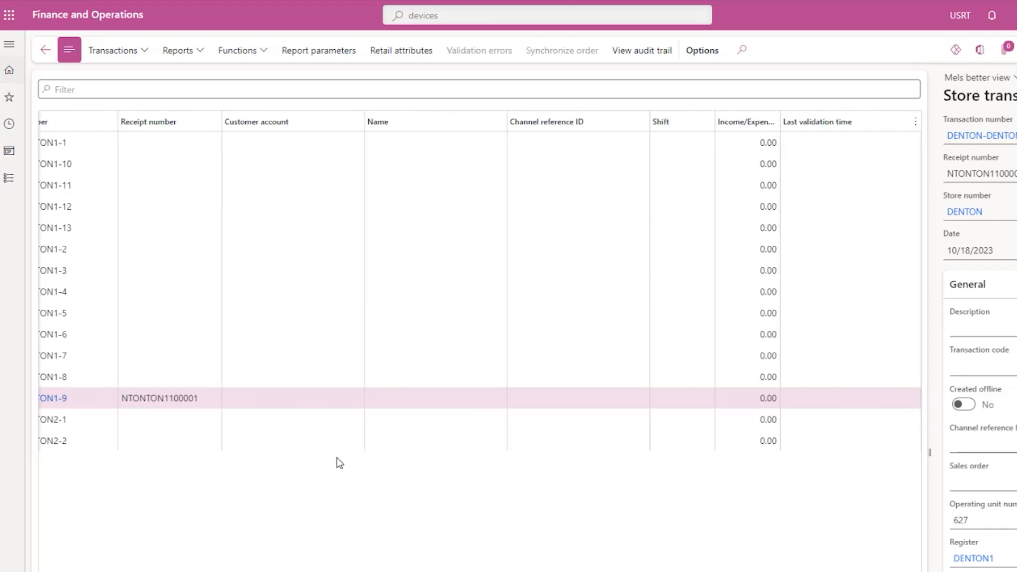
pyautogui.hscroll(15, 476, 286)
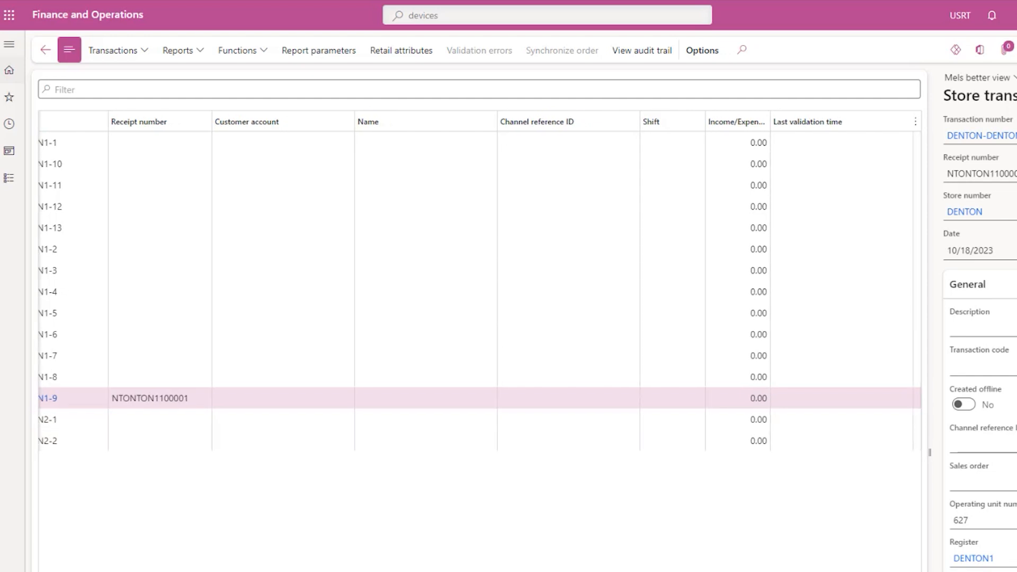